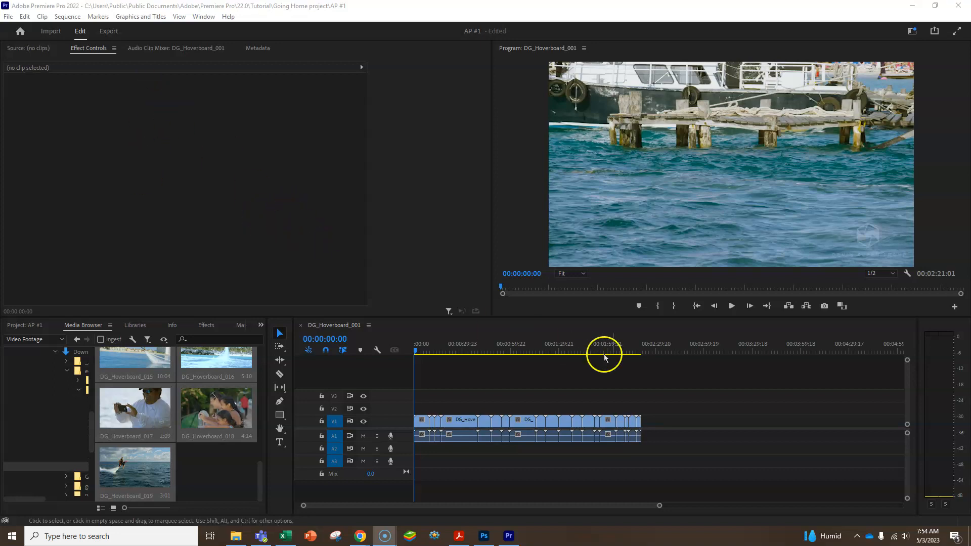
- Delete all clips from the DG_Hoverboard_001 sequence
left_click_drag(703, 464, 406, 390)
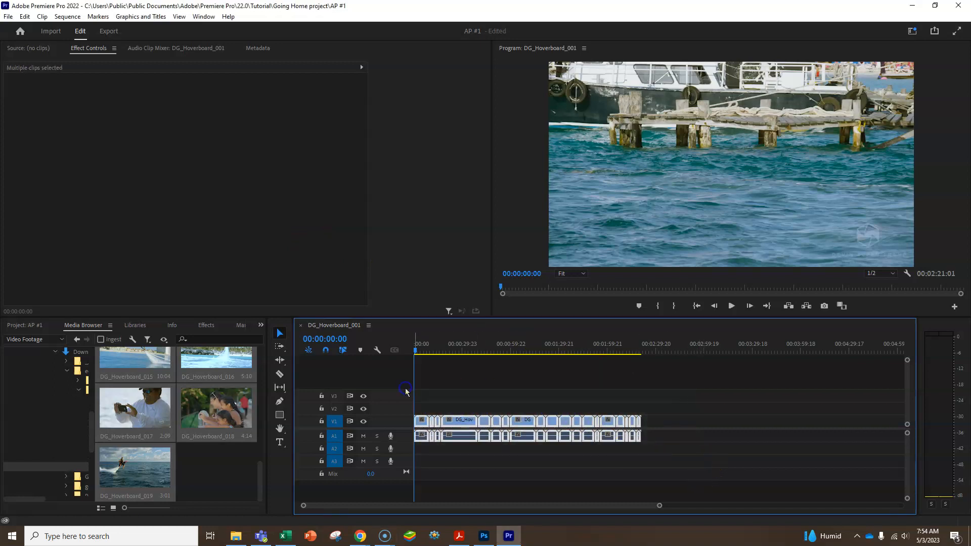
key("Delete")
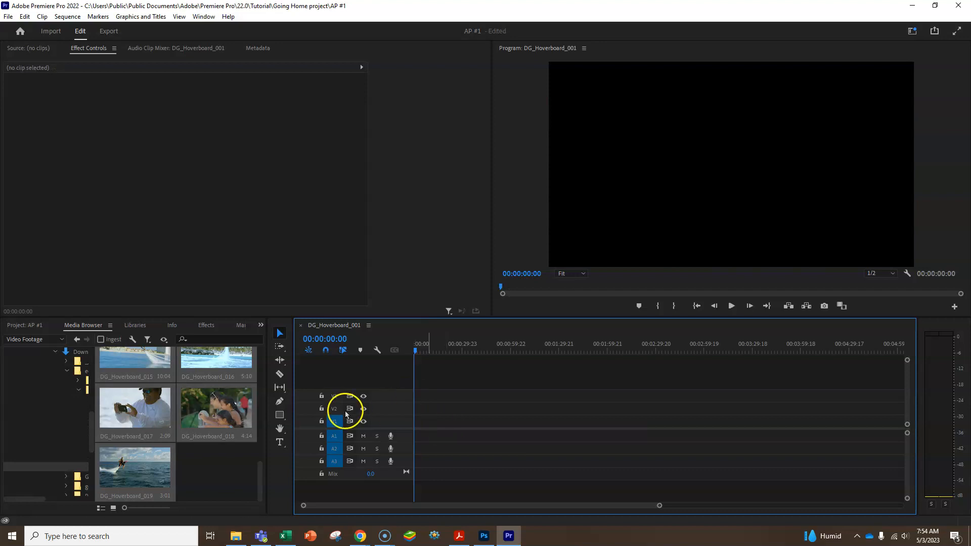
- Widen the Media Browser and look over all the hoverboard clips with it maximized, restoring it to its normal size
scroll(161, 425, "up", 10)
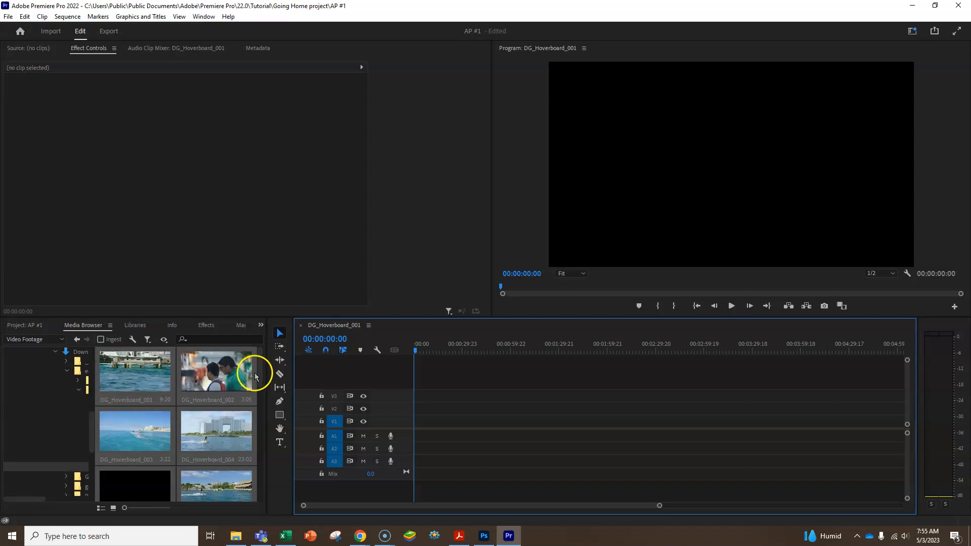
left_click_drag(264, 380, 286, 398)
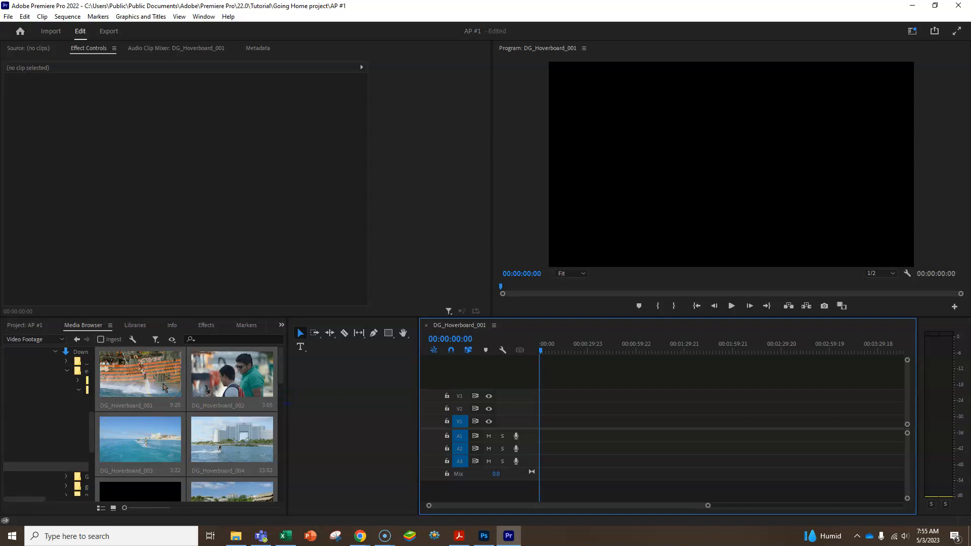
key("grave")
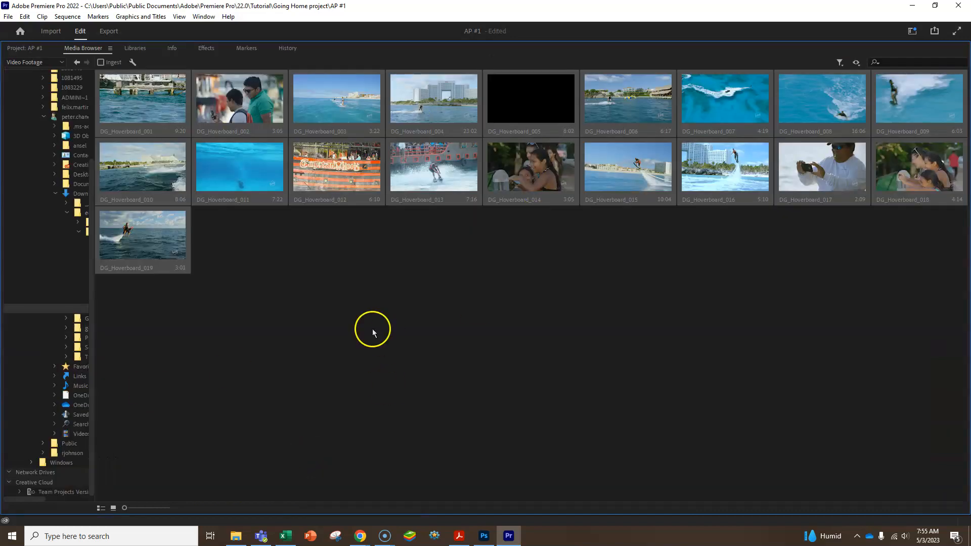
key("grave")
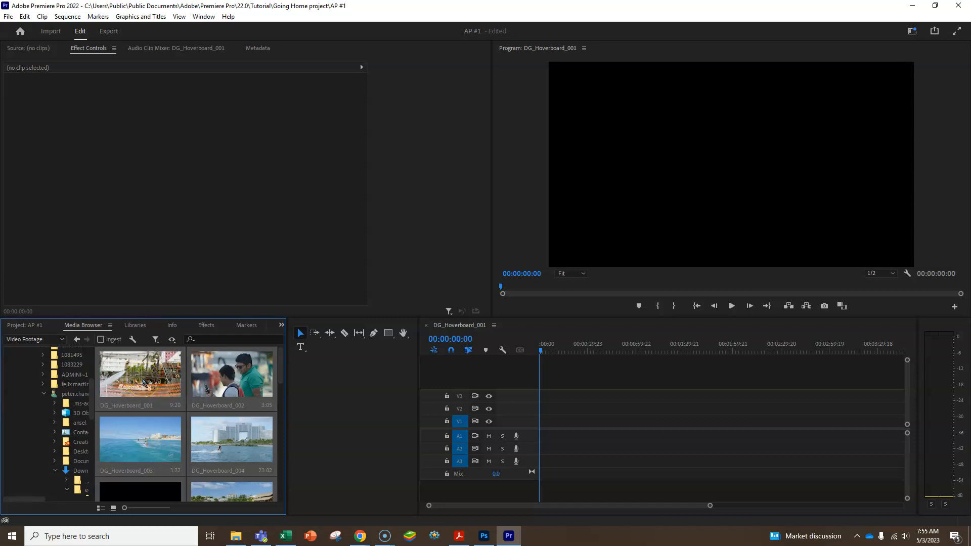
- Load the DG_Hoverboard_001 clip into the Source monitor and play through its opening seconds
left_click_drag(143, 382, 154, 383)
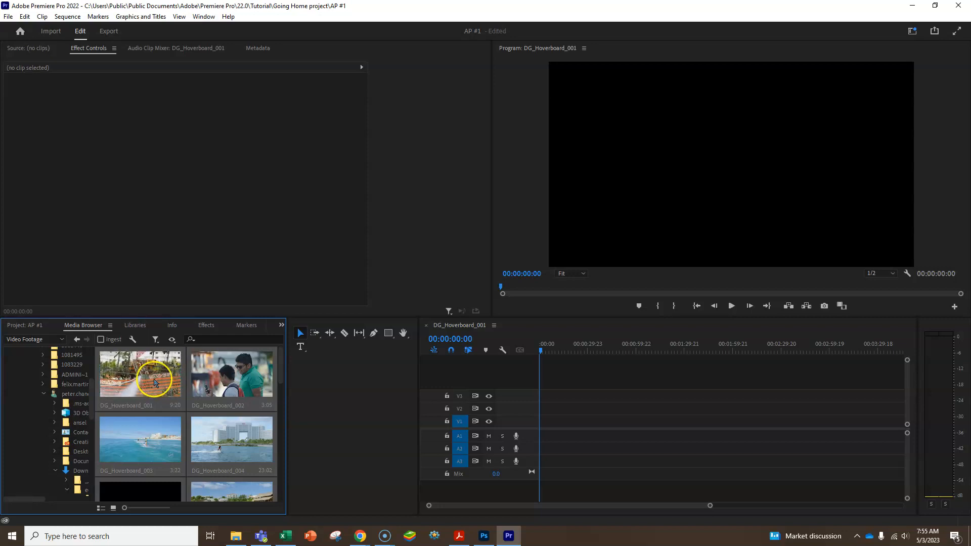
double_click(154, 383)
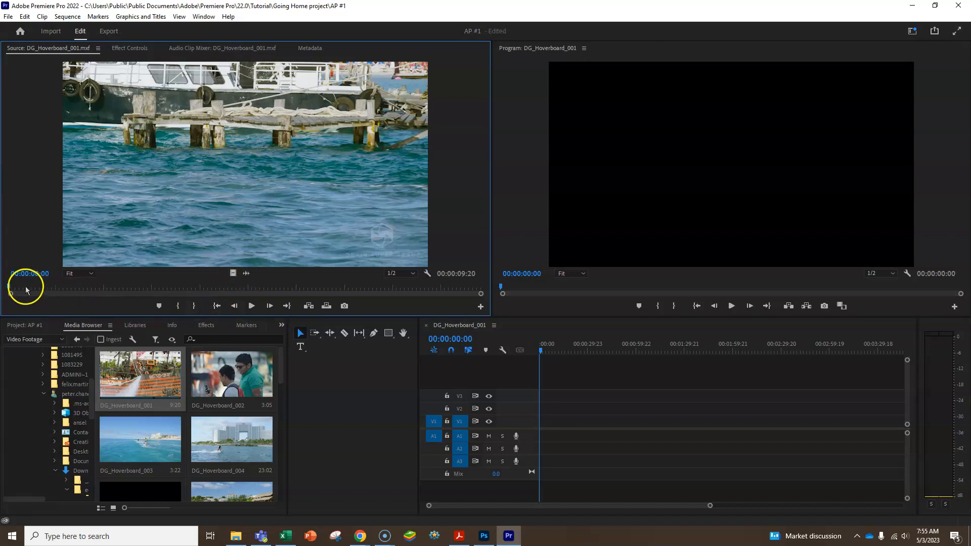
left_click(246, 307)
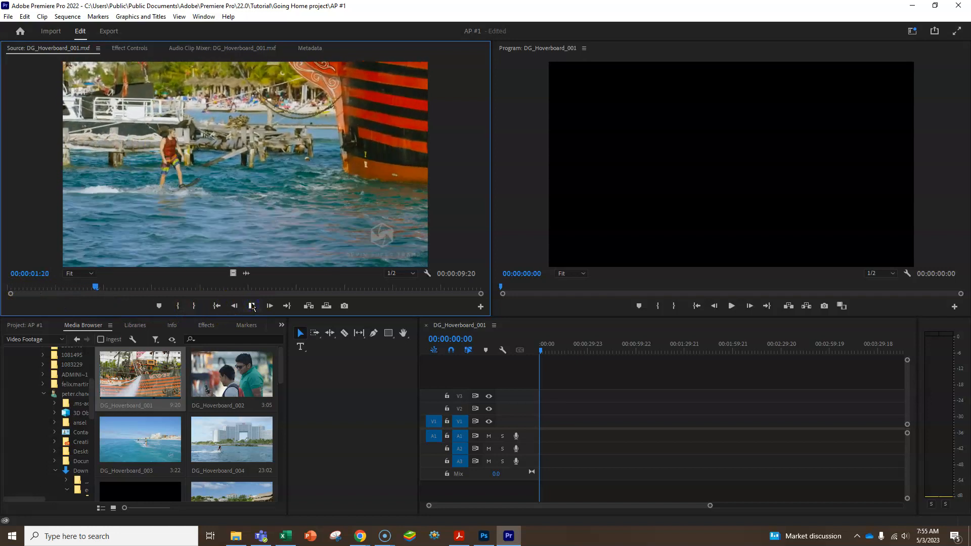
left_click(251, 306)
left_click(178, 305)
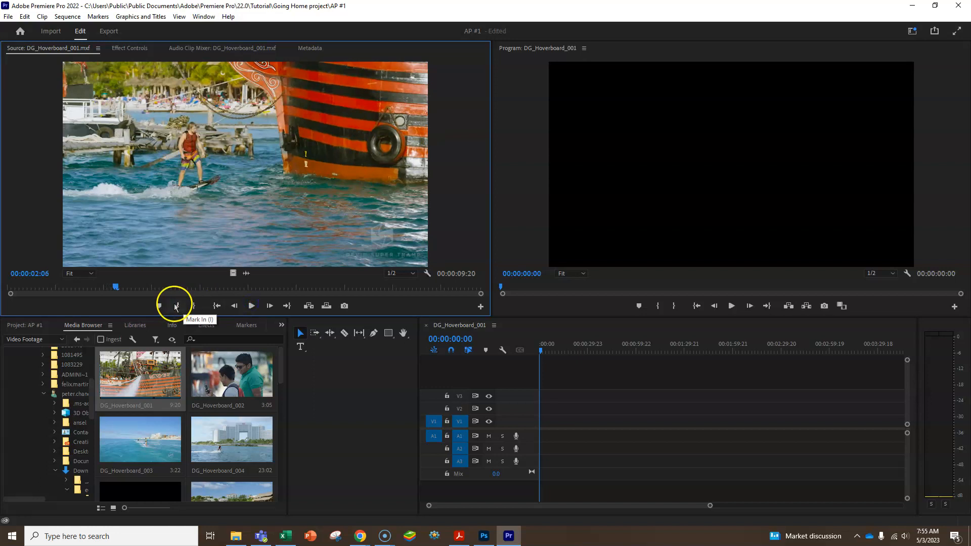
left_click(250, 307)
- Mark the source clip's In at 00:00:03:07 and Out at 00:00:05:06, and place that portion at the start of track V1
left_click_drag(139, 287, 164, 299)
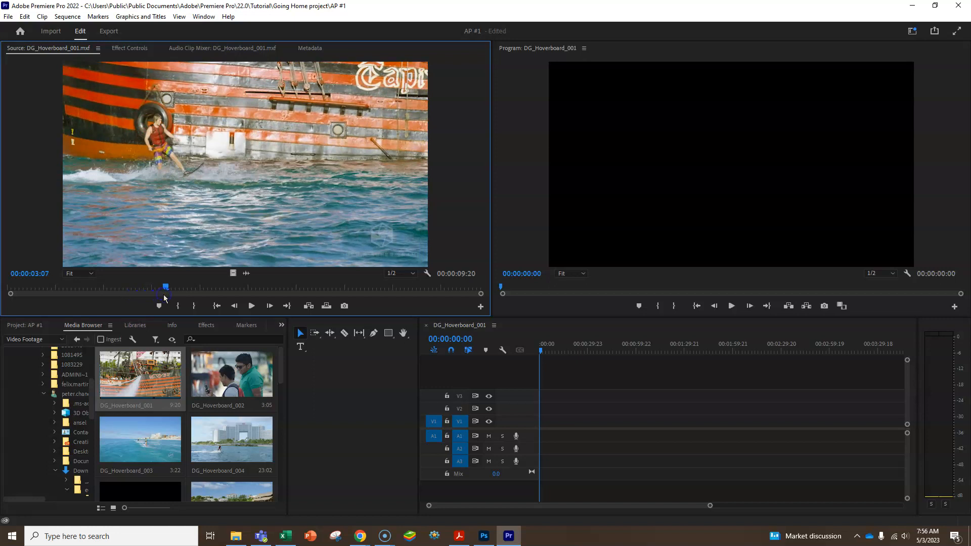
left_click(178, 306)
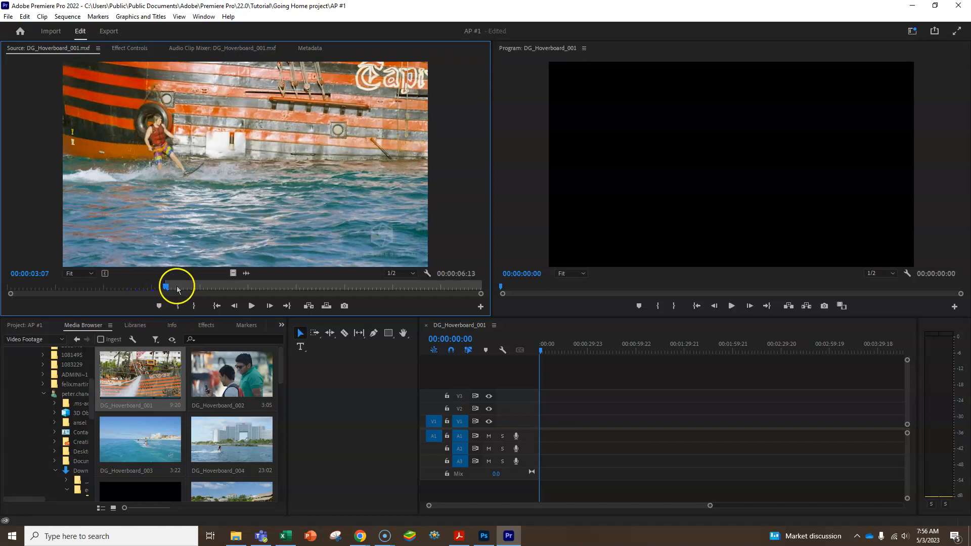
left_click_drag(165, 284, 261, 288)
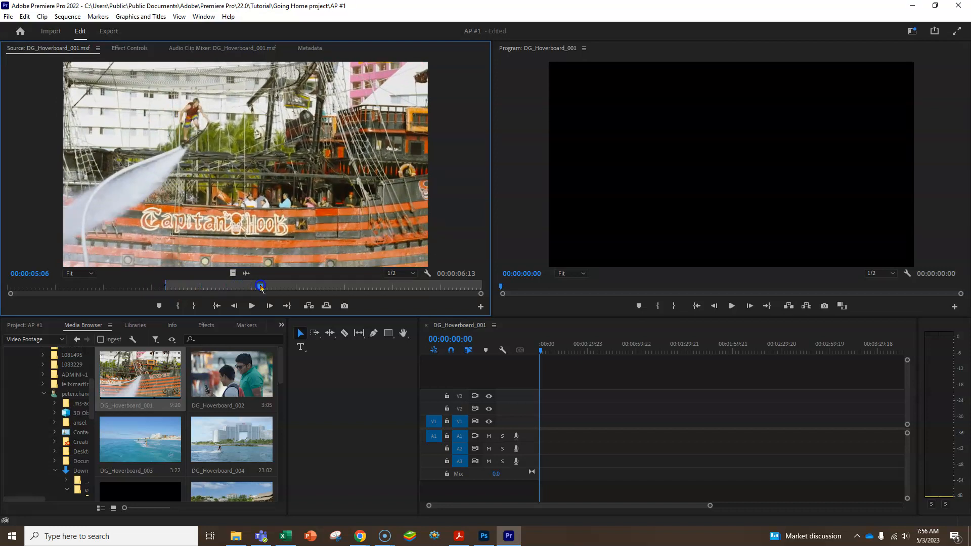
left_click(194, 306)
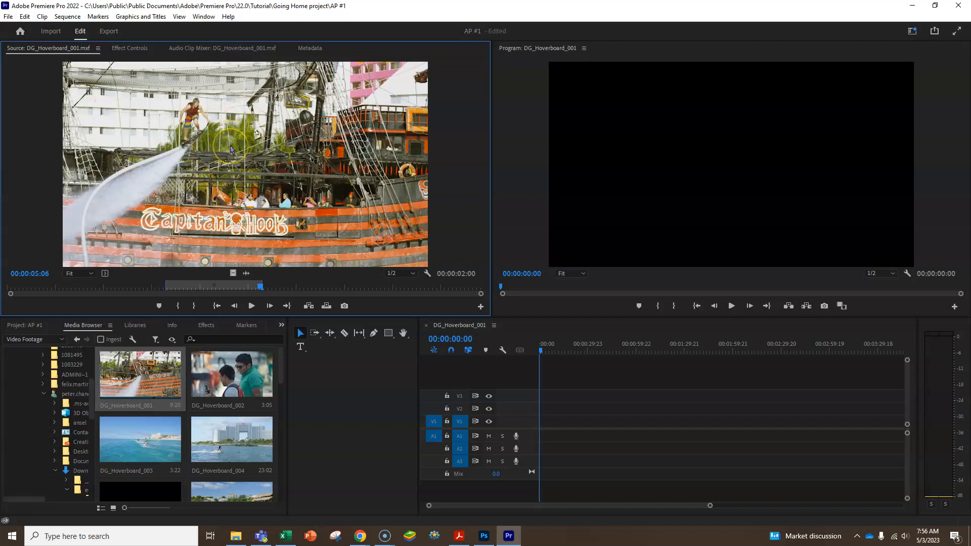
left_click_drag(230, 148, 544, 425)
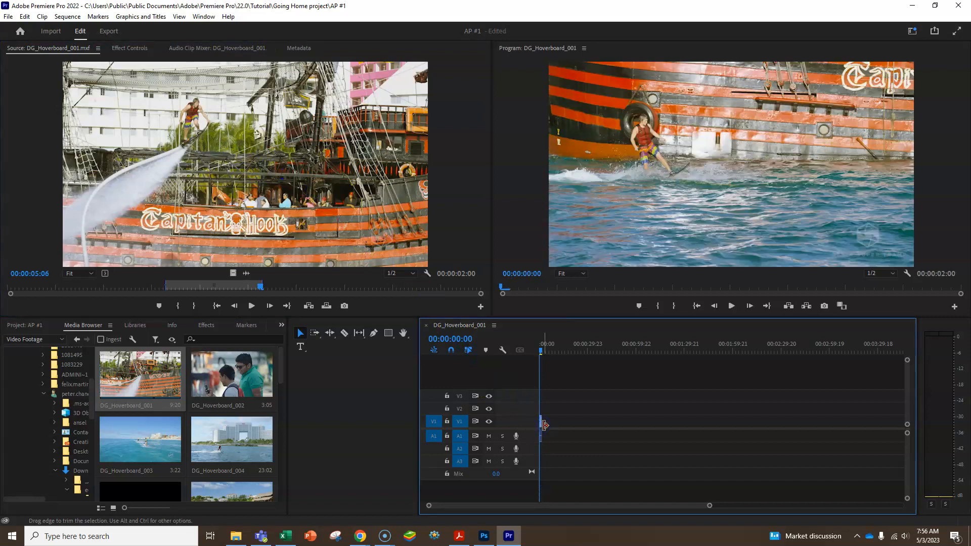
- Select clips DG_Hoverboard_002 through DG_Hoverboard_019 and place them together on track V1 from the start of the sequence
left_click(237, 384)
left_click(235, 444)
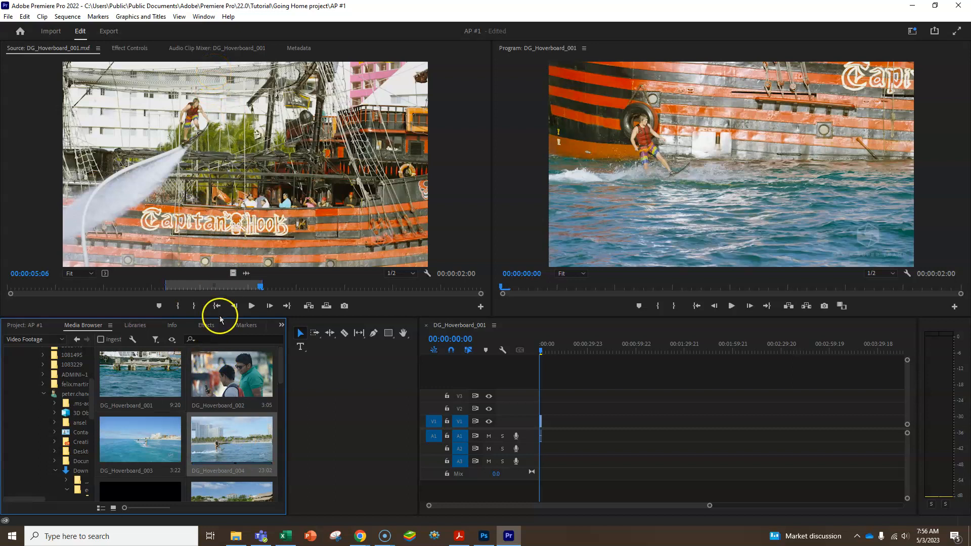
left_click(224, 377)
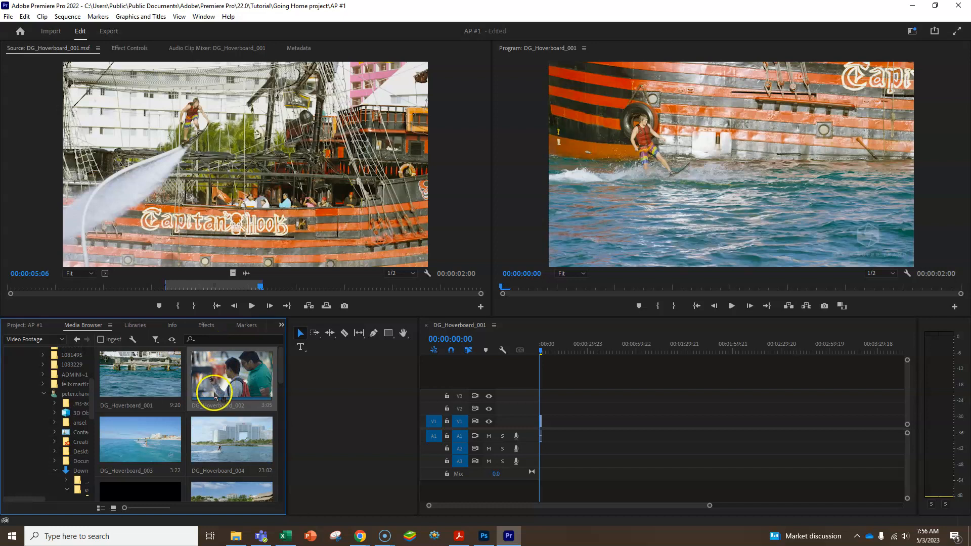
scroll(217, 390, "down", 8)
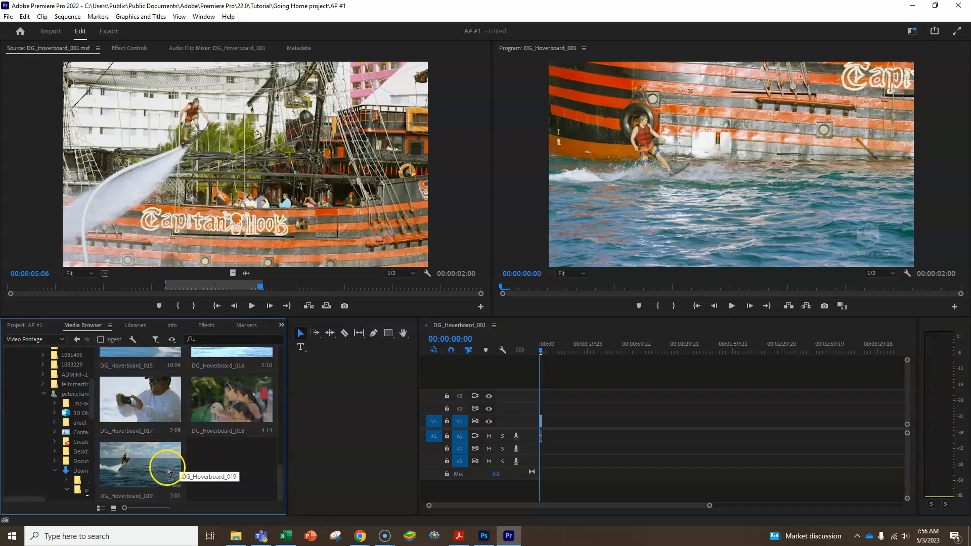
left_click(139, 469)
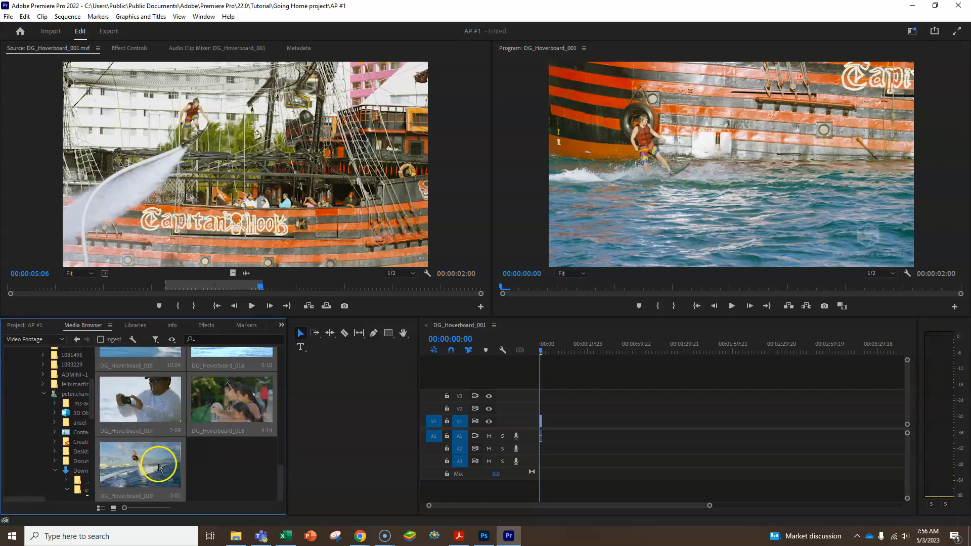
scroll(147, 466, "up", 8)
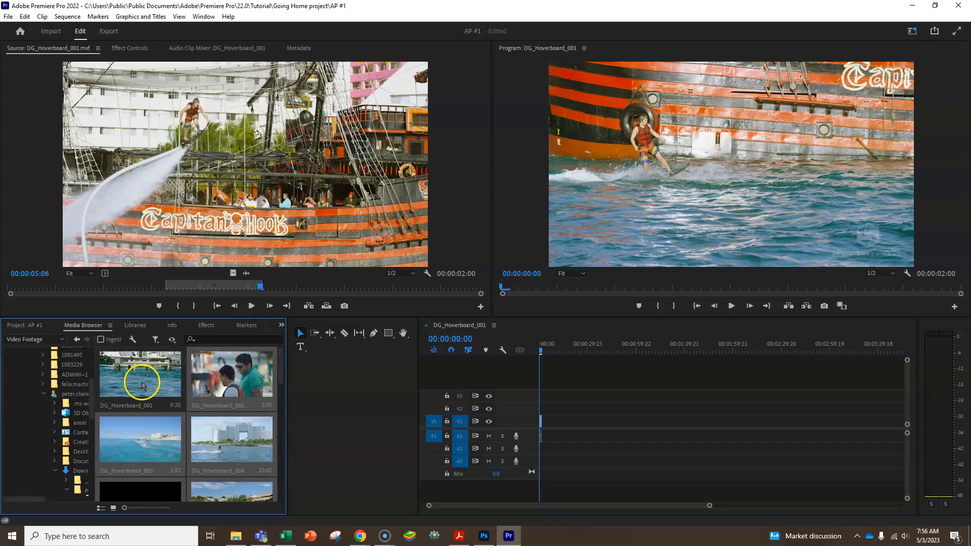
scroll(208, 466, "down", 6)
scroll(208, 467, "down", 2)
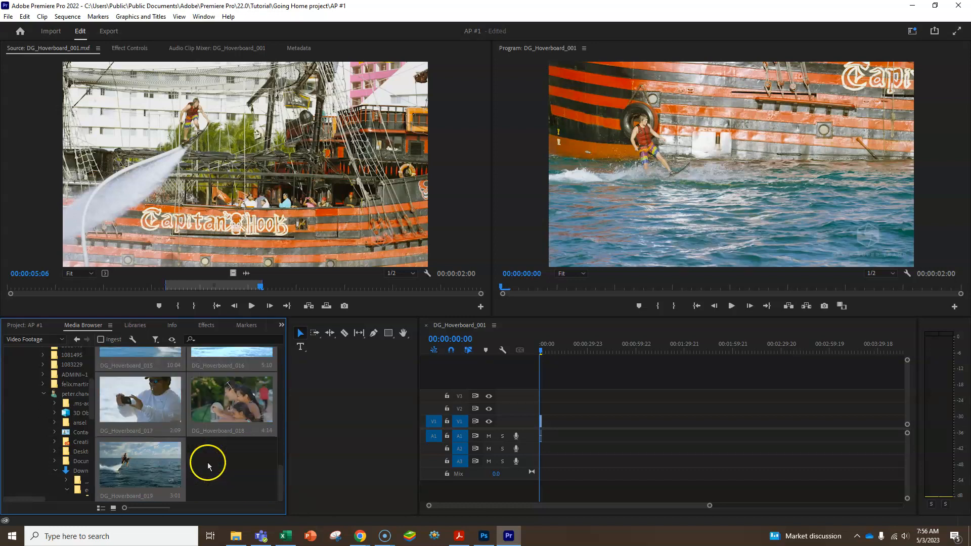
left_click(132, 464)
left_click_drag(133, 465, 598, 428)
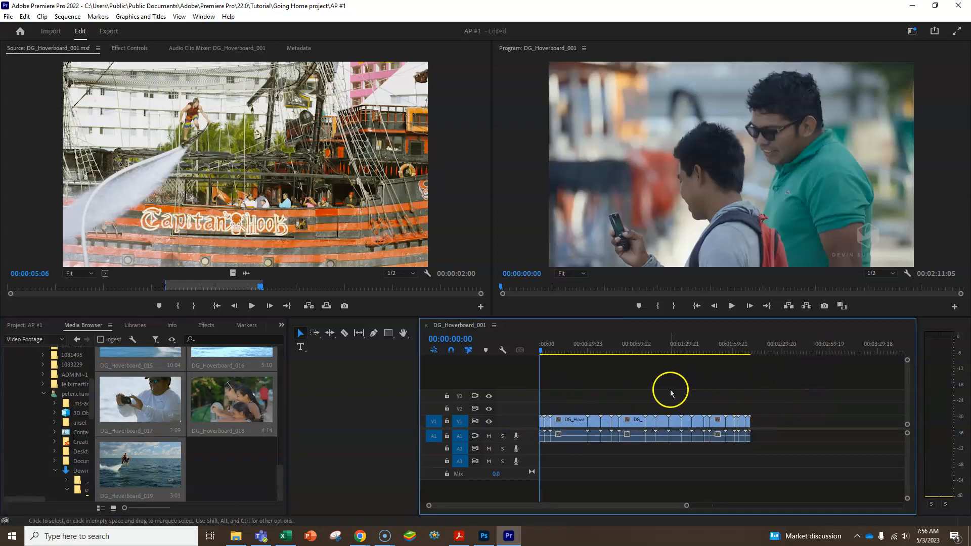
- Widen the timeline area and rescale its time view, comparing the sequence at closer and wider zoom levels
left_click_drag(414, 370, 161, 387)
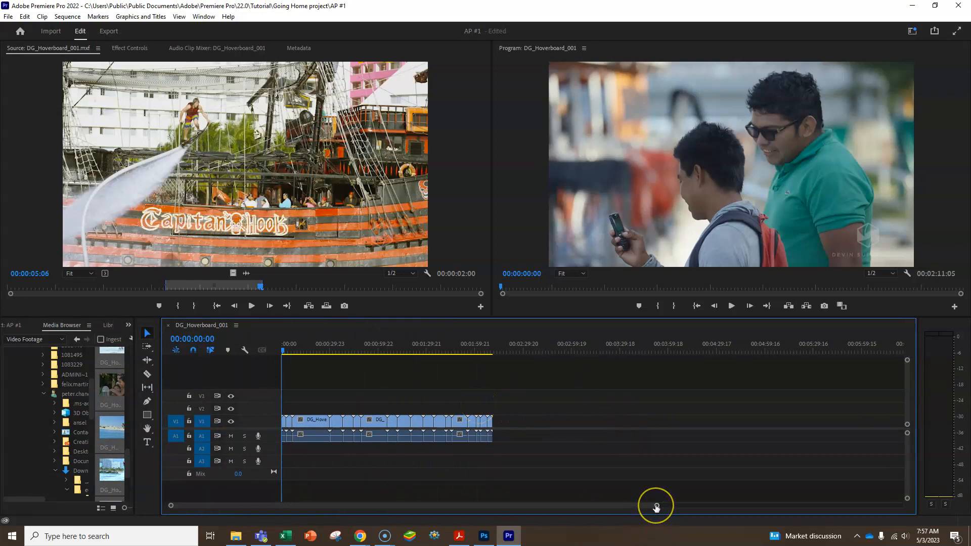
left_click_drag(657, 507, 431, 504)
left_click_drag(207, 505, 750, 513)
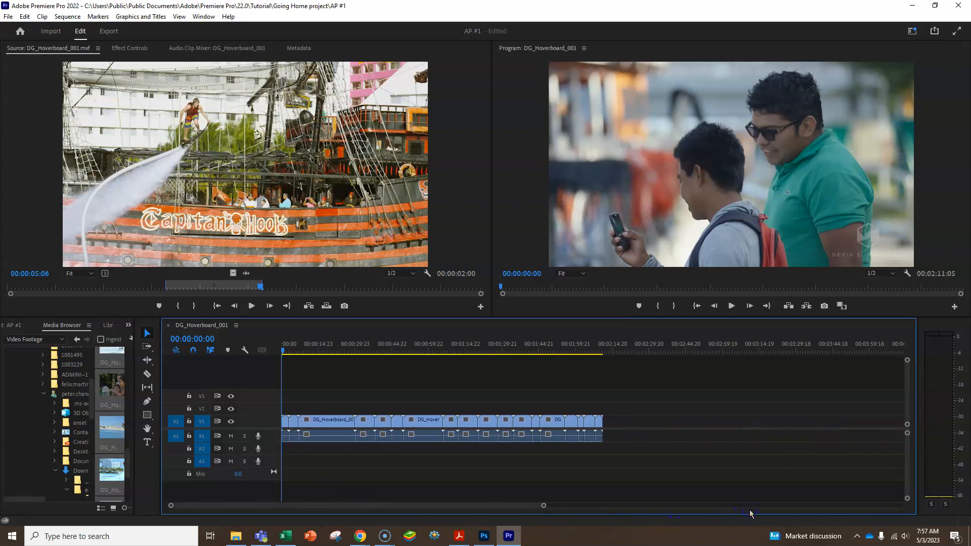
key("equal")
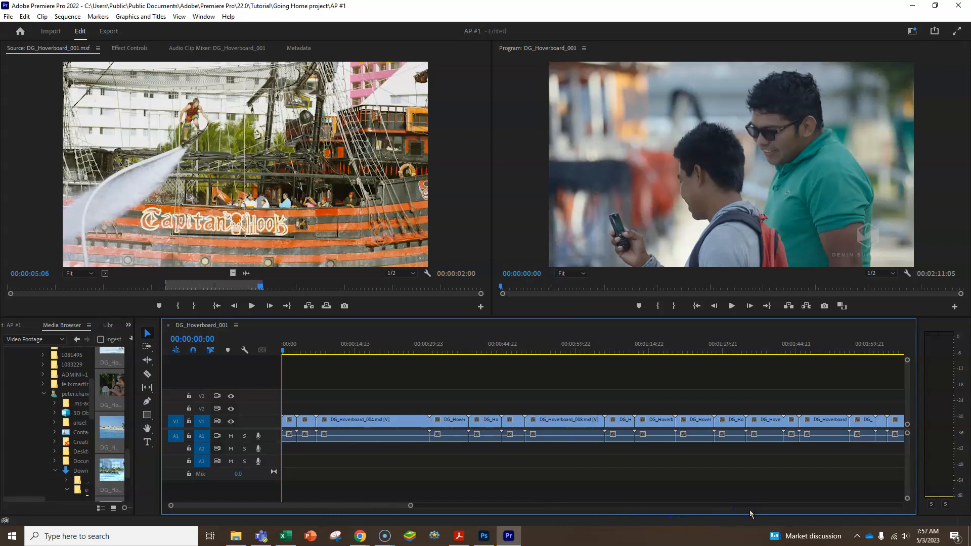
key("minus")
key("minus")
key("minus")
key("equal")
key("equal")
key("equal")
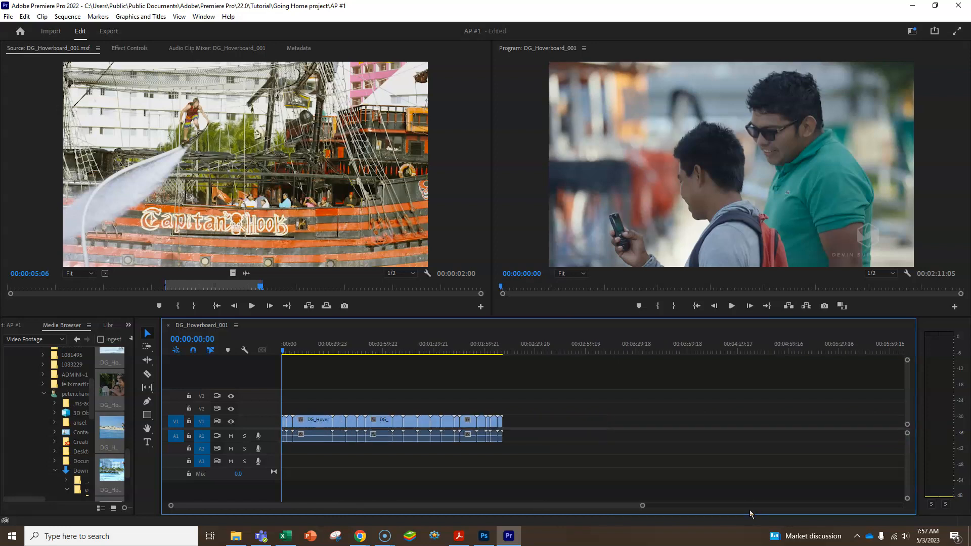
key("minus")
key("minus")
- Expand track V1 to show clip thumbnails and play the sequence from its start into the DG_Hoverboard_004 clip
double_click(258, 419)
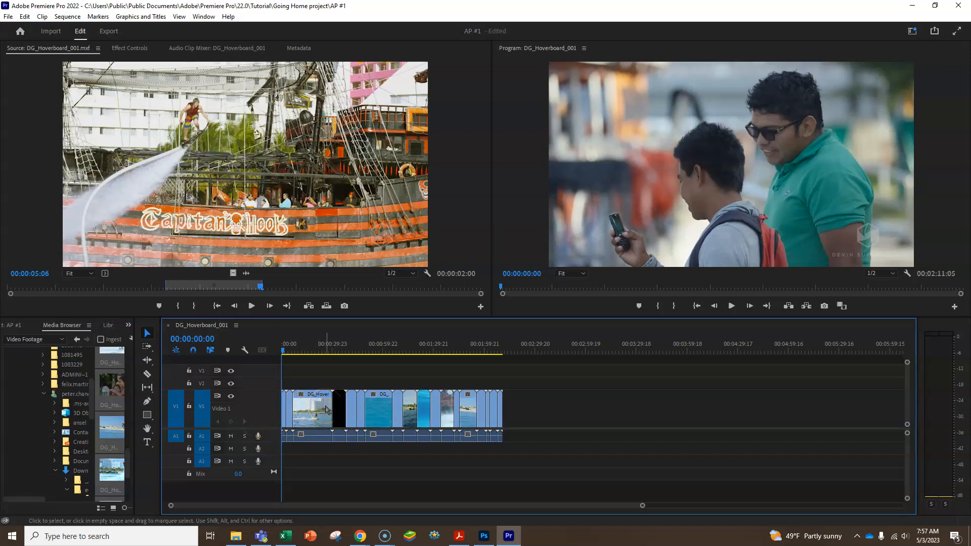
key("equal")
key("equal")
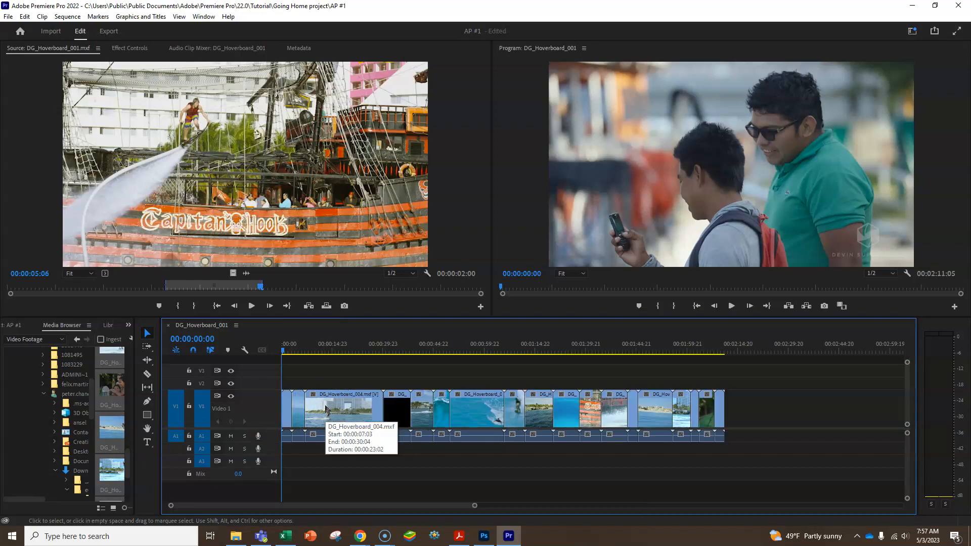
key("equal")
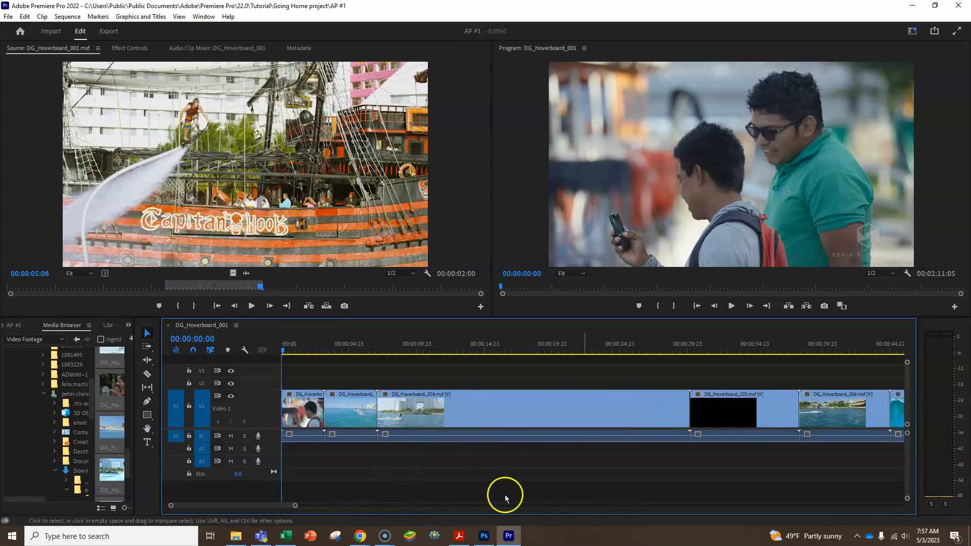
key("equal")
key("equal")
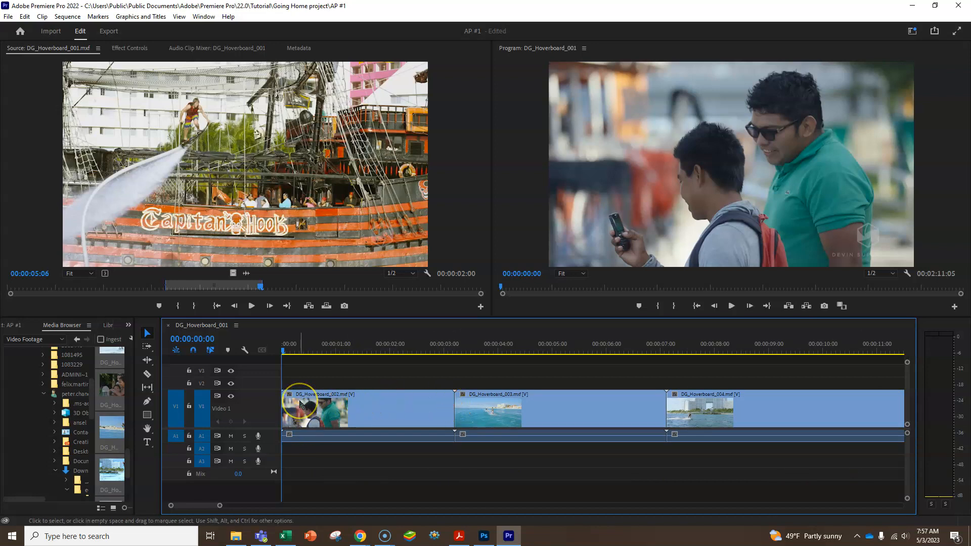
key("space")
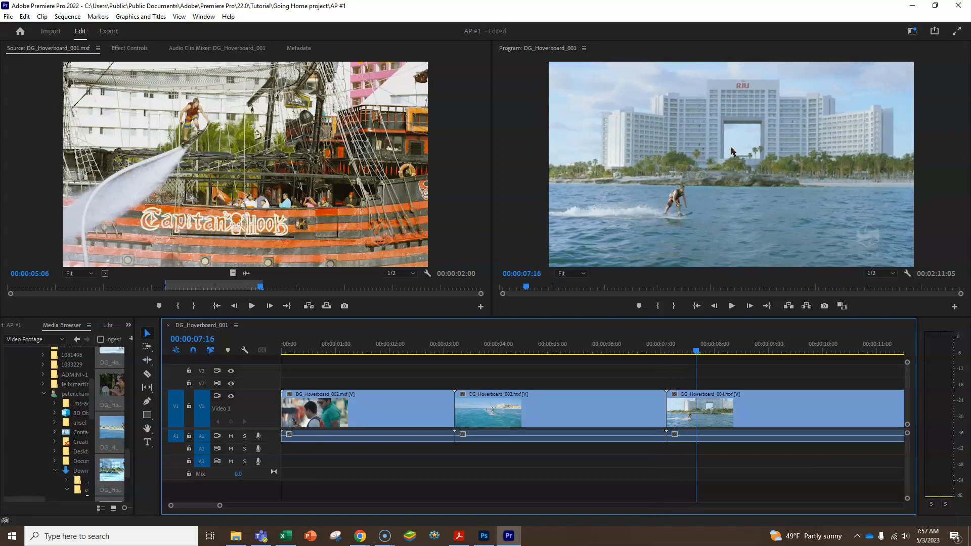
- Return the playhead to 00:00:00:00 and play the sequence with the whole run of clips in view
key("minus")
key("minus")
key("minus")
key("minus")
key("minus")
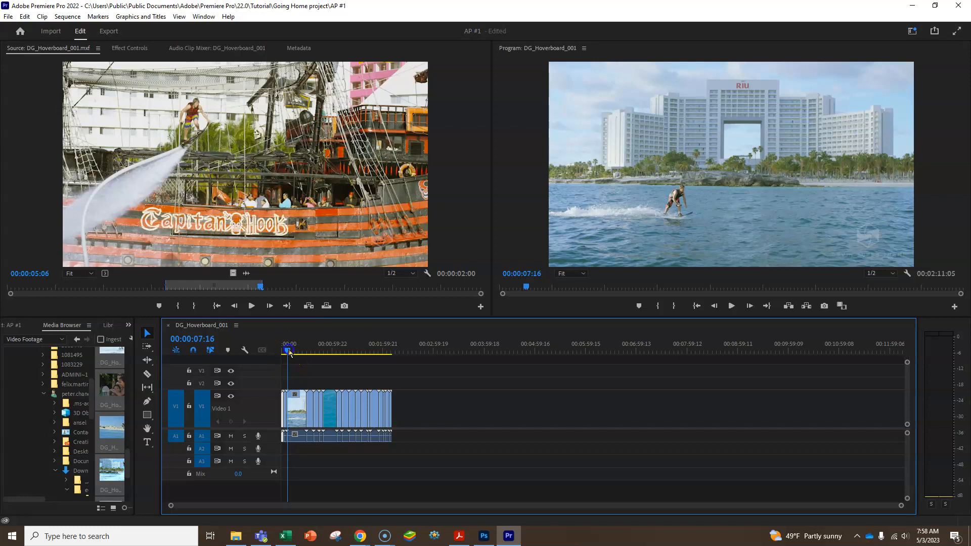
left_click_drag(288, 351, 271, 353)
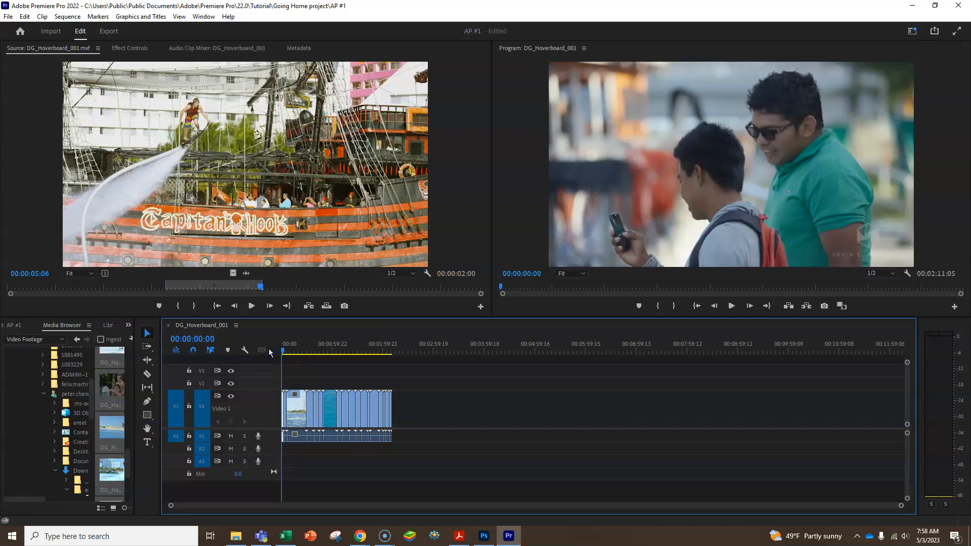
key("space")
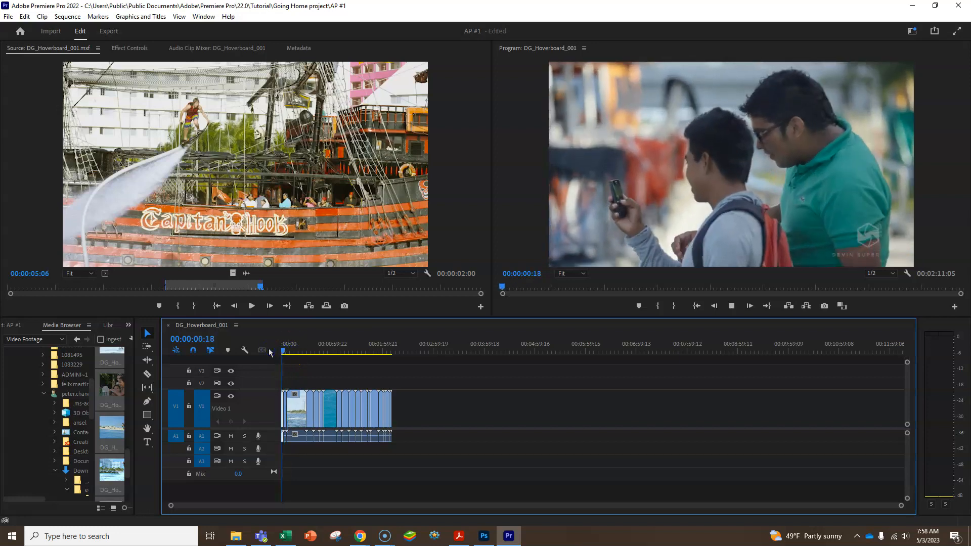
key("space")
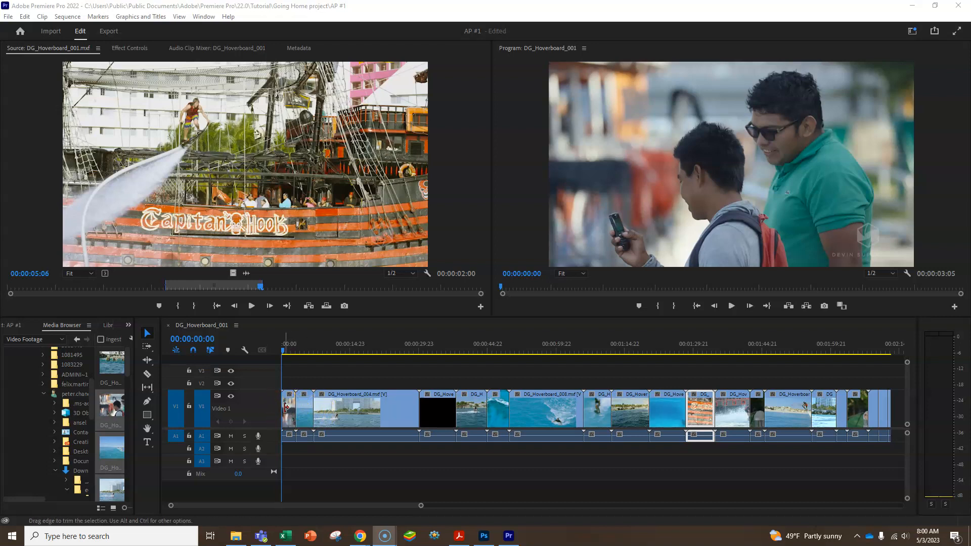
- Trim both ends of the opening DG_Hoverboard_002 clip to a short segment and move it back to the sequence start
mouse_move(286, 407)
left_mouse_down()
mouse_move(303, 407)
mouse_move(286, 407)
left_mouse_up()
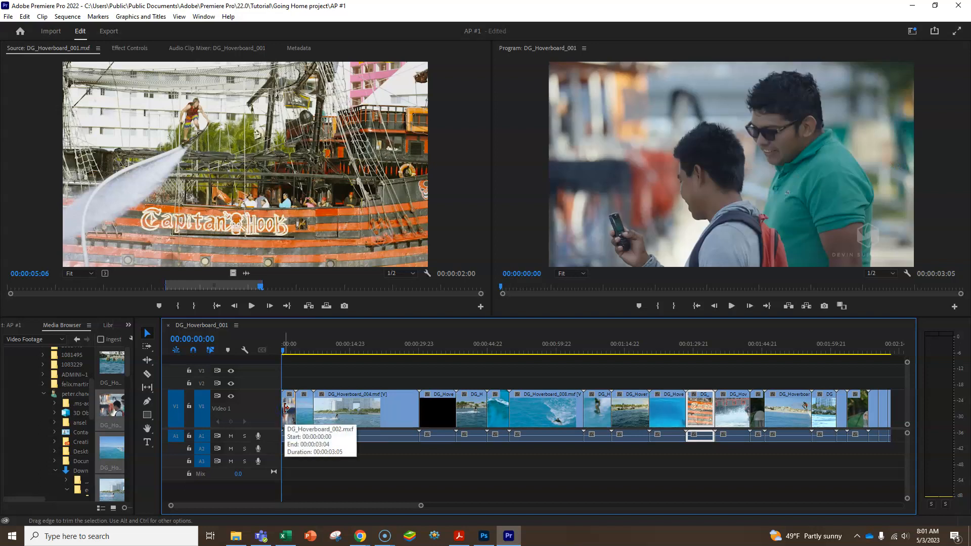
key("equal")
key("equal")
key("equal")
key("equal")
key("equal")
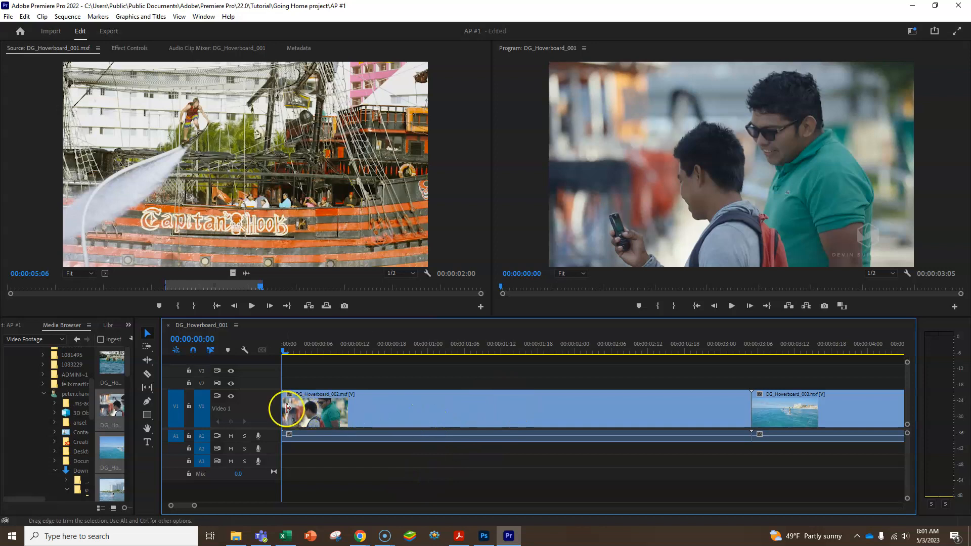
left_click_drag(283, 401, 297, 416)
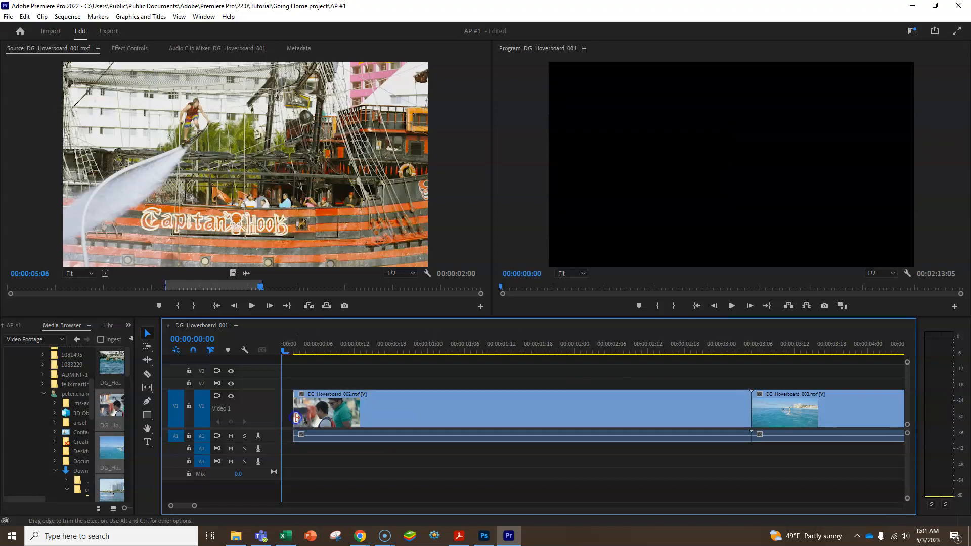
left_click_drag(748, 403, 377, 421)
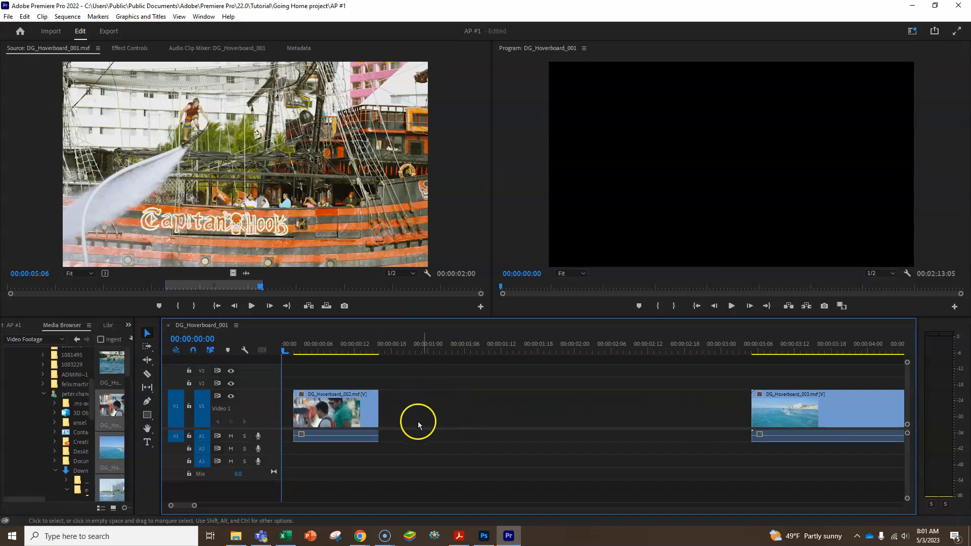
left_click_drag(321, 397, 309, 398)
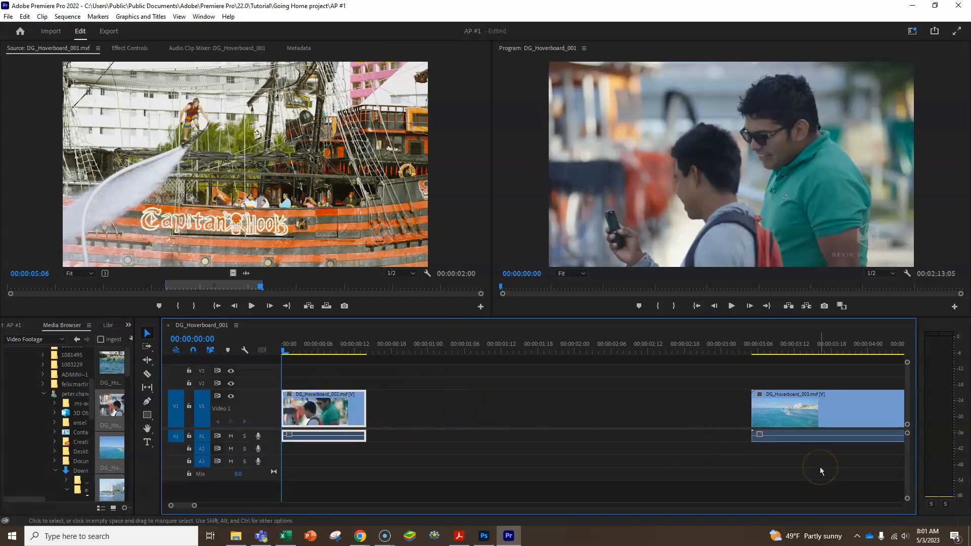
- Select the run of clips on V1 and shift DG_Hoverboard_003 and the following clips earlier to close the gap behind DG_Hoverboard_002
key("minus")
key("minus")
key("minus")
key("minus")
key("minus")
key("minus")
key("minus")
key("minus")
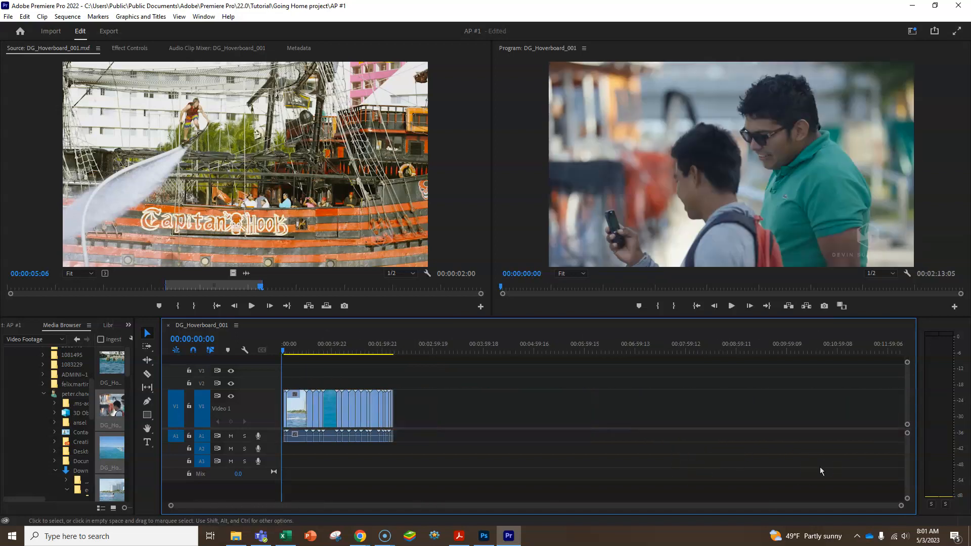
key("equal")
key("equal")
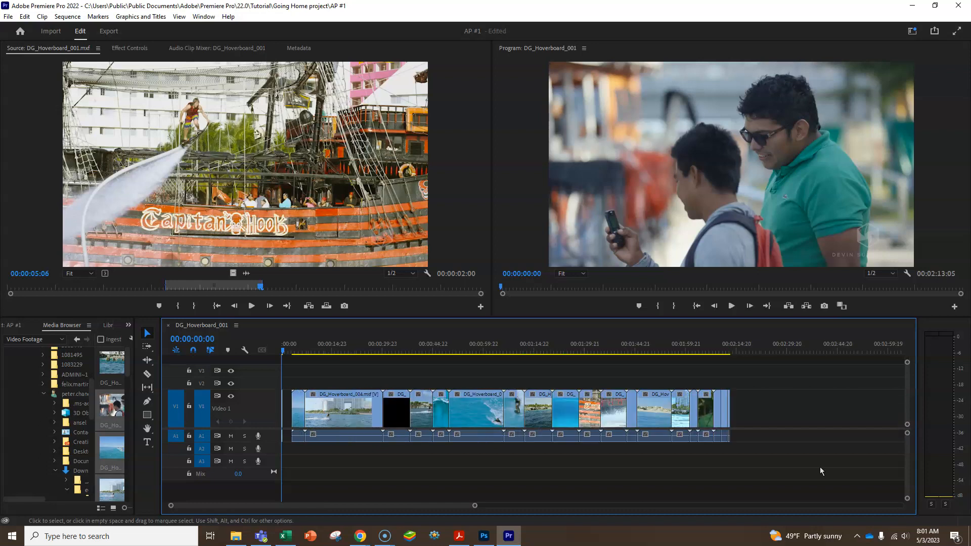
left_click_drag(742, 457, 278, 383)
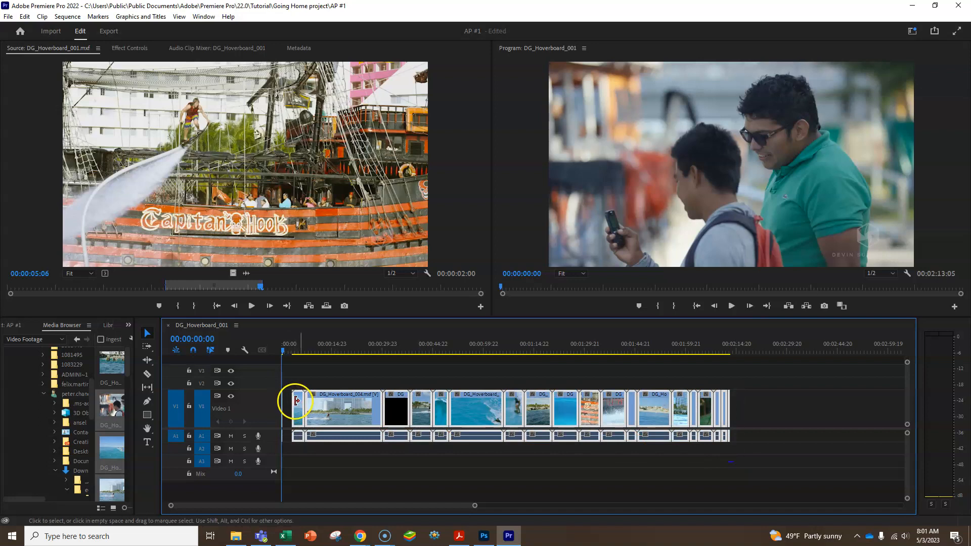
left_click_drag(343, 413, 287, 411)
left_click_drag(474, 506, 337, 505)
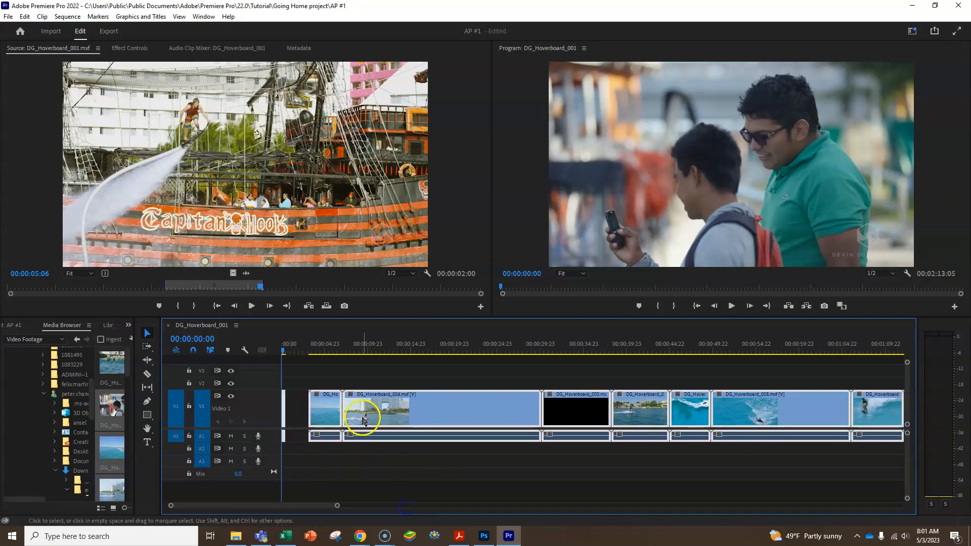
left_click_drag(329, 411, 308, 405)
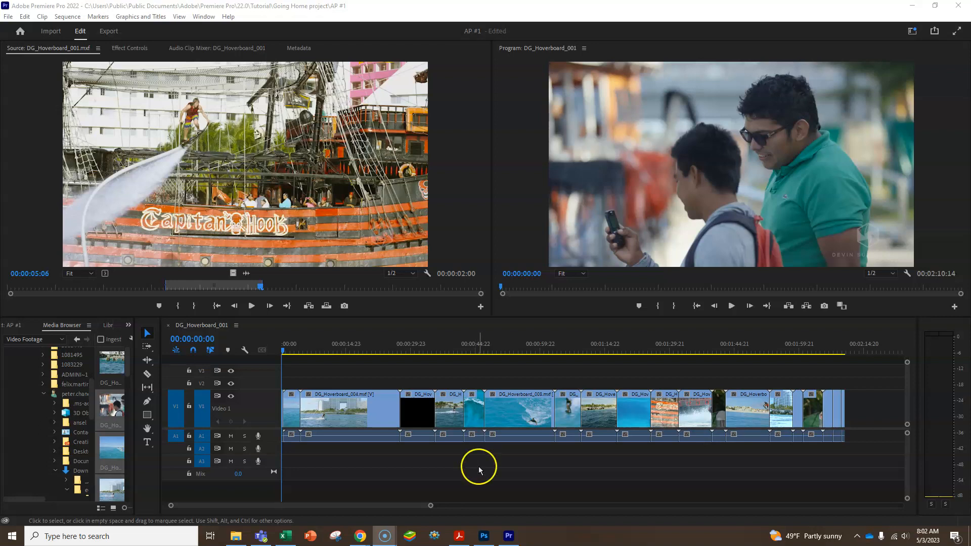
- Move the DG_Hoverboard_011 clip directly behind DG_Hoverboard_006 and shift the later clips earlier to close the gap it leaves
left_click(636, 415)
left_click_drag(636, 414, 478, 412)
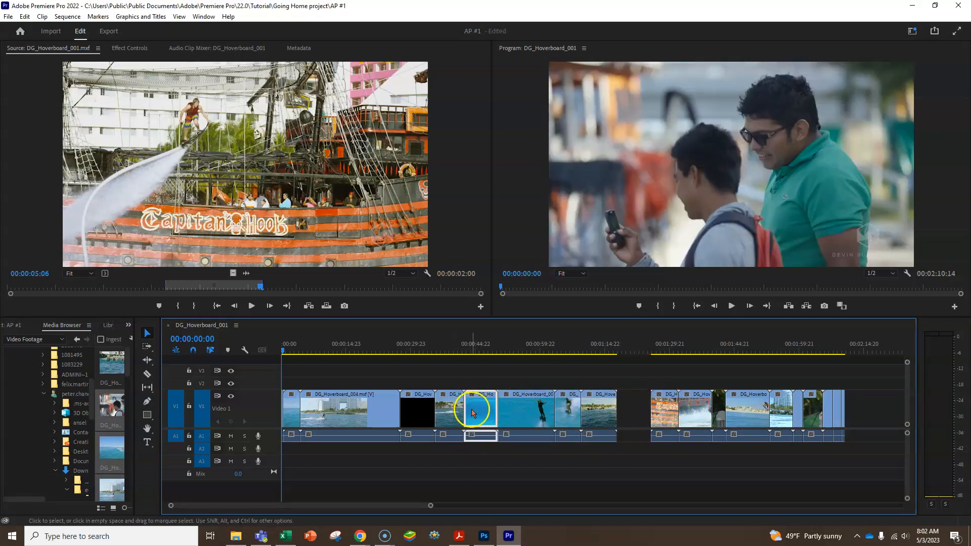
left_click_drag(863, 450, 632, 411)
left_click(636, 484)
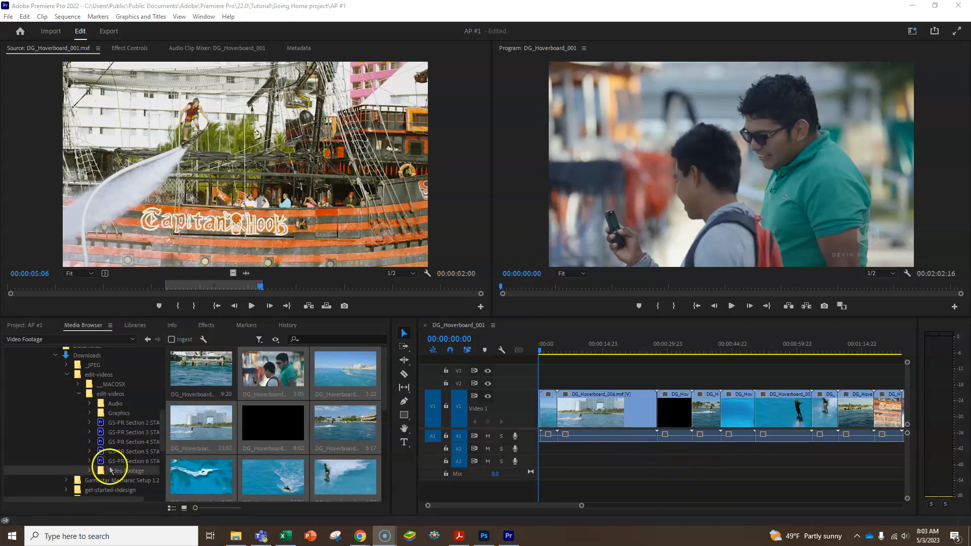
- Place the Skyward4Adobe120 music from the Audio folder on track A2 at the start of the sequence
left_click(91, 404)
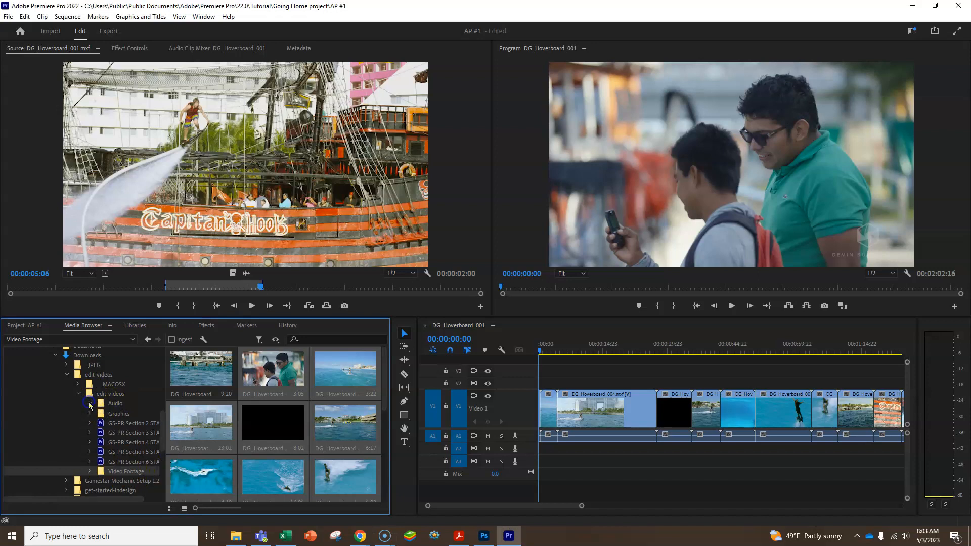
left_click(112, 405)
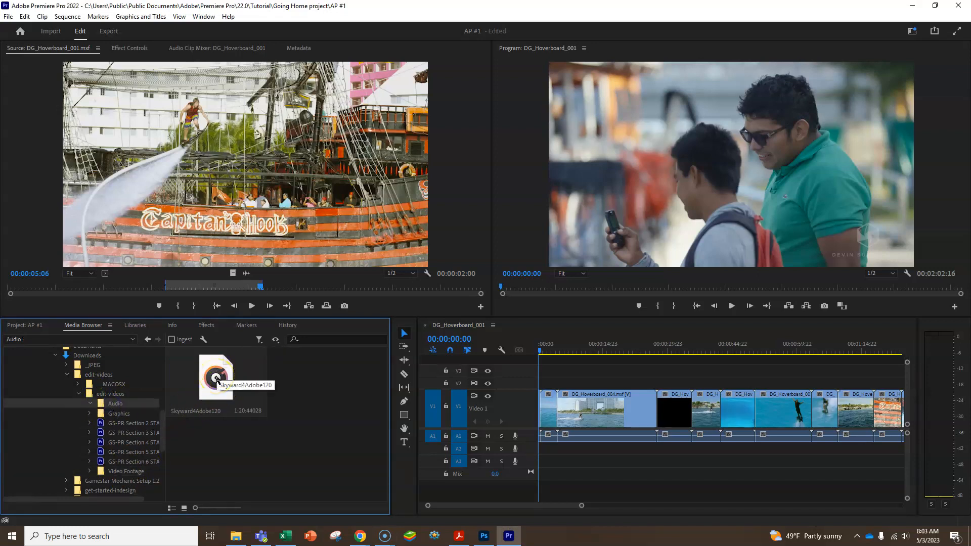
left_click(217, 380)
left_click_drag(217, 381, 538, 446)
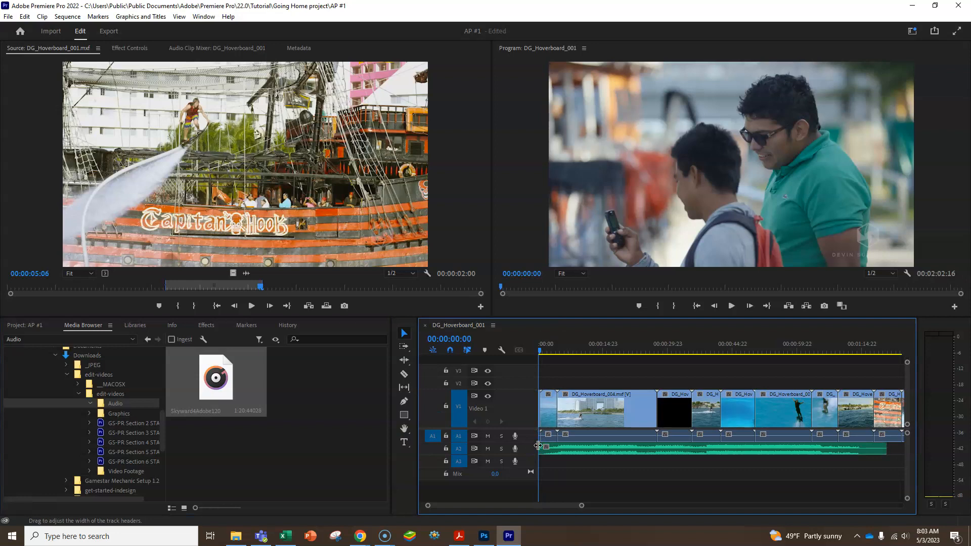
- Play the opening with the music, select the DG_Hoverboard_008 clip and scrub the playhead to 00:01:04:15
key("space")
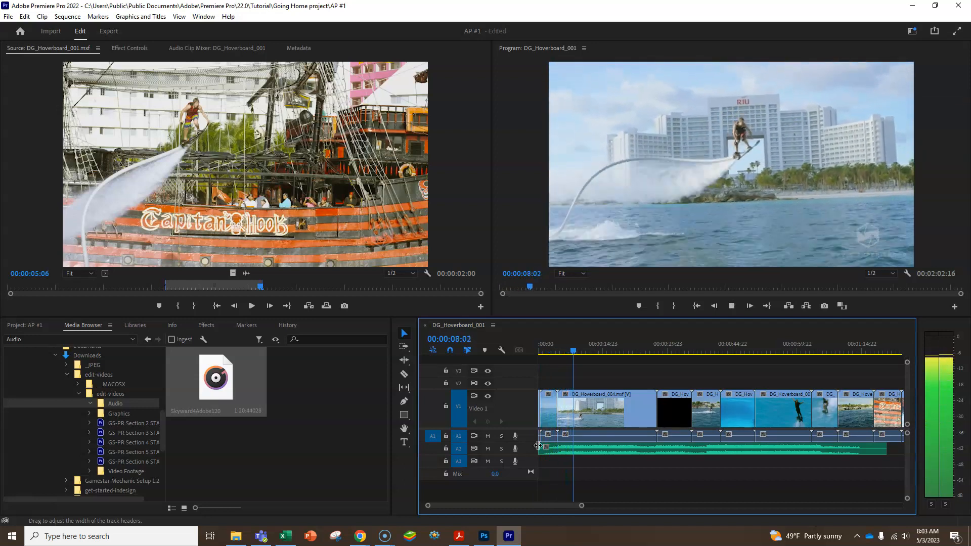
key("space")
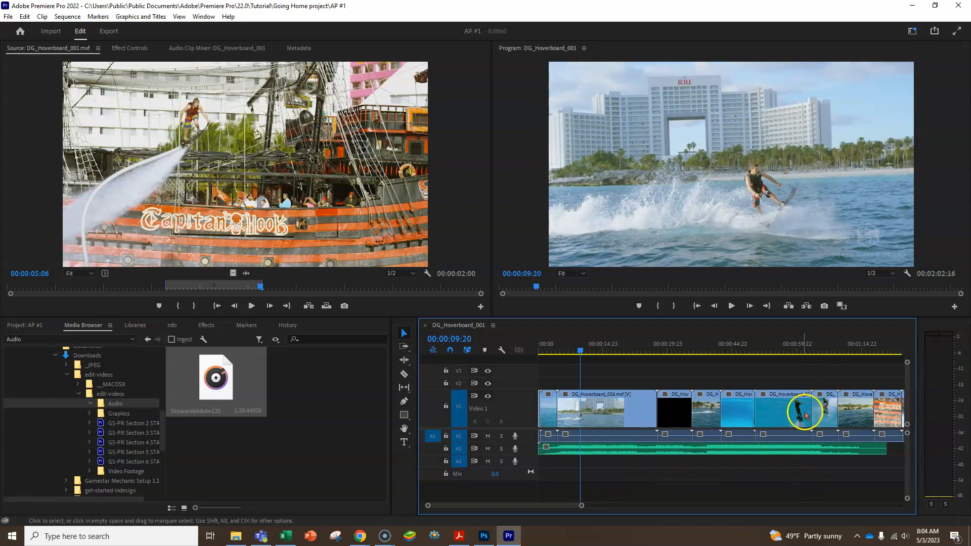
left_click(787, 417)
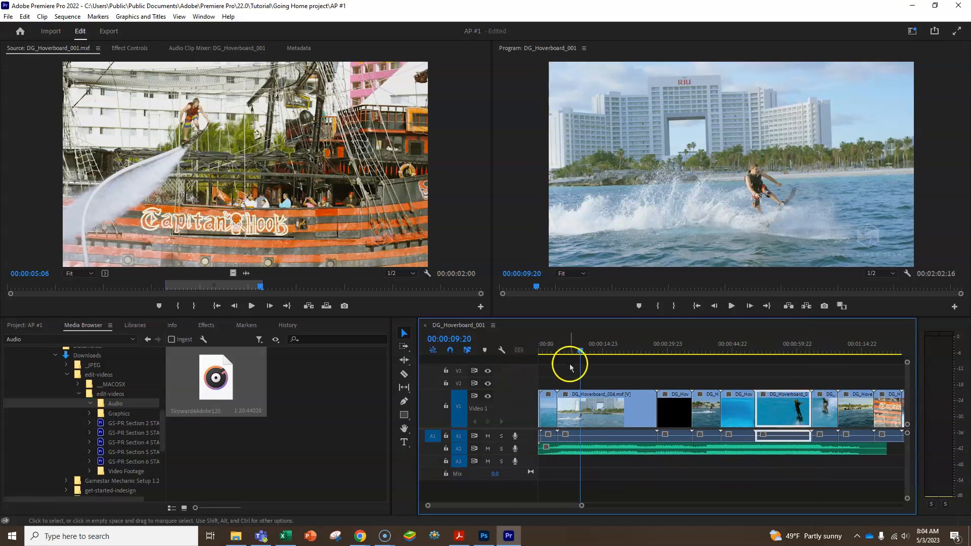
left_click_drag(580, 351, 818, 363)
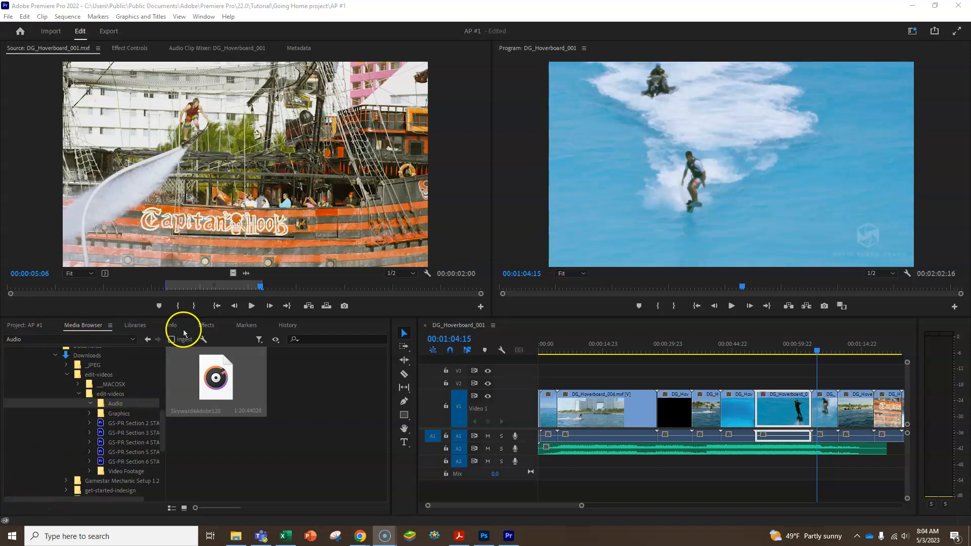
- Show the effects library and look through the categories under Video Effects
left_click(206, 327)
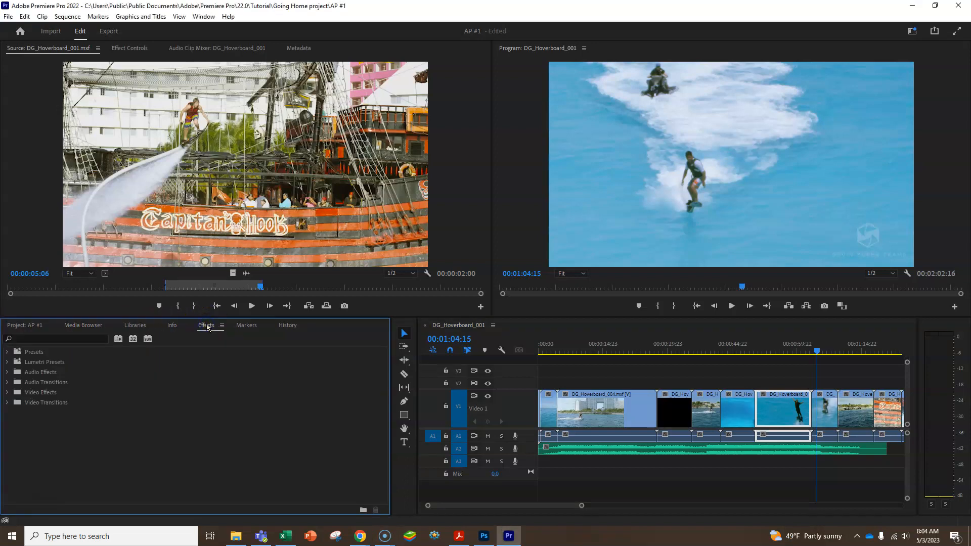
left_click(8, 393)
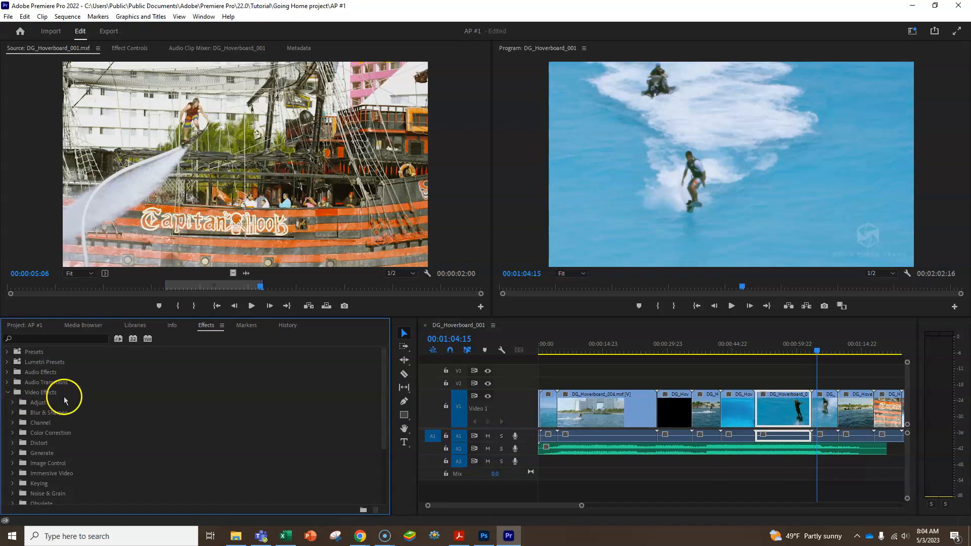
scroll(107, 417, "down", 2)
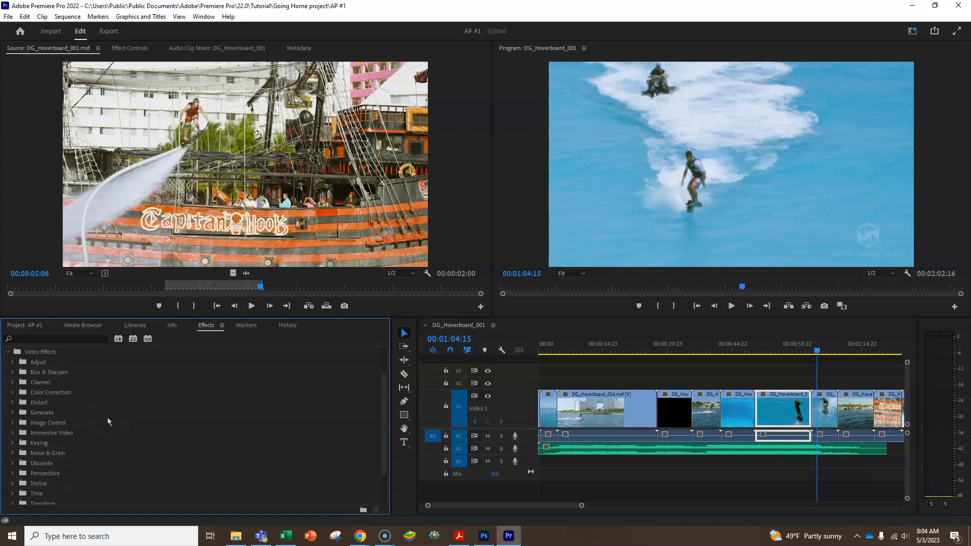
scroll(107, 417, "down", 2)
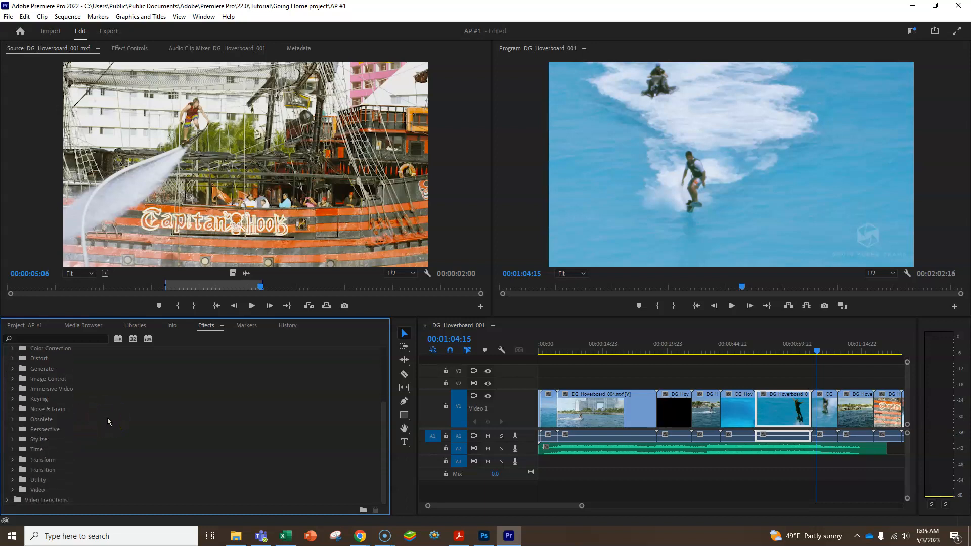
- Apply the Cross Dissolve transition from the Dissolve group of Video Transitions to the short opening clip on V1
double_click(45, 500)
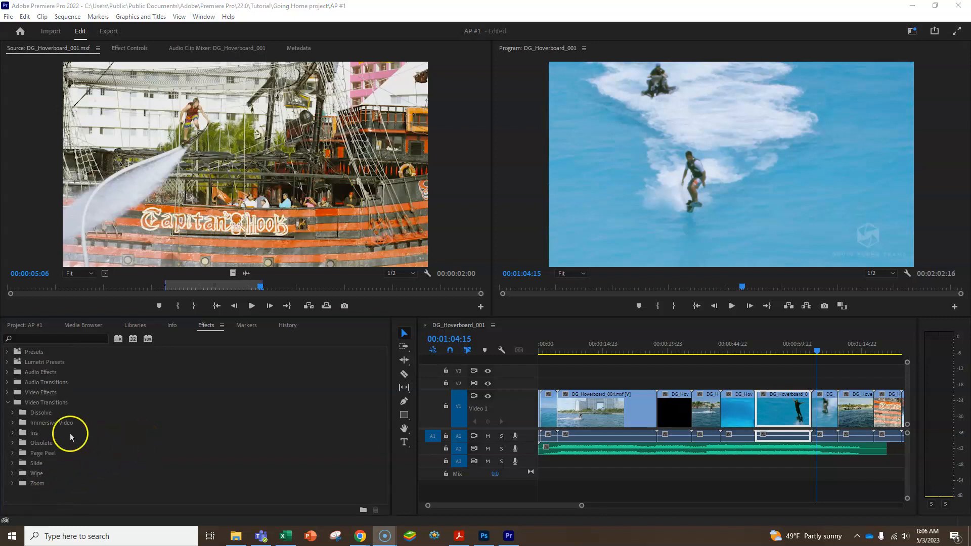
left_click(8, 403)
left_click(8, 402)
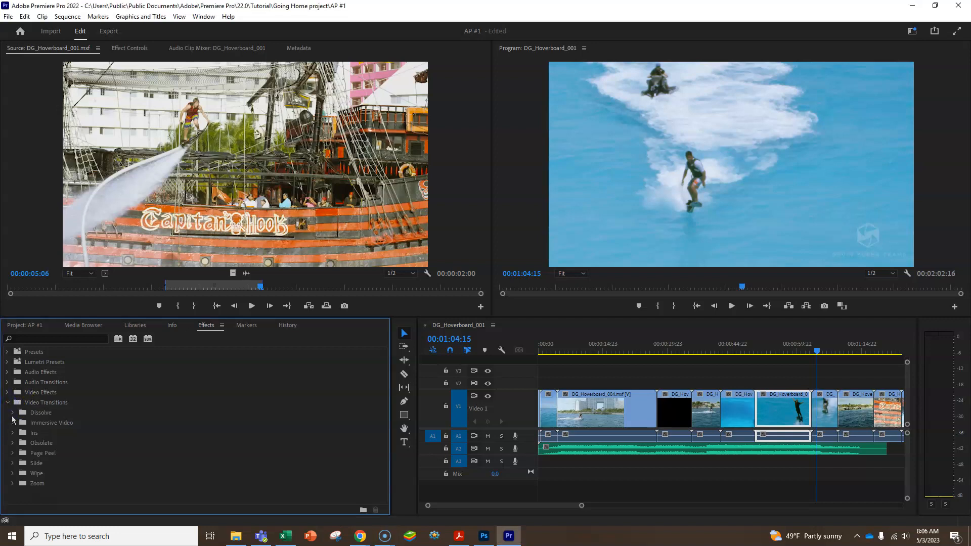
left_click(13, 413)
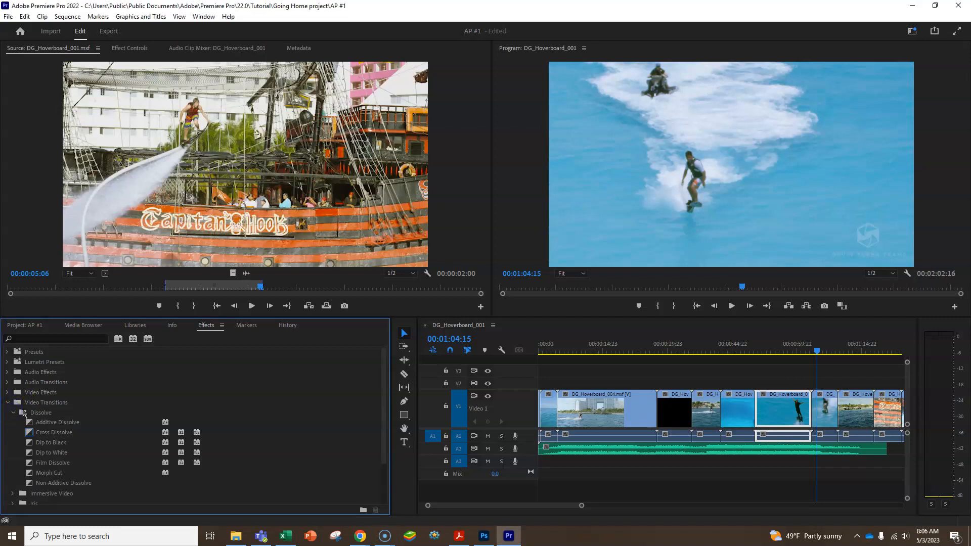
left_click(54, 434)
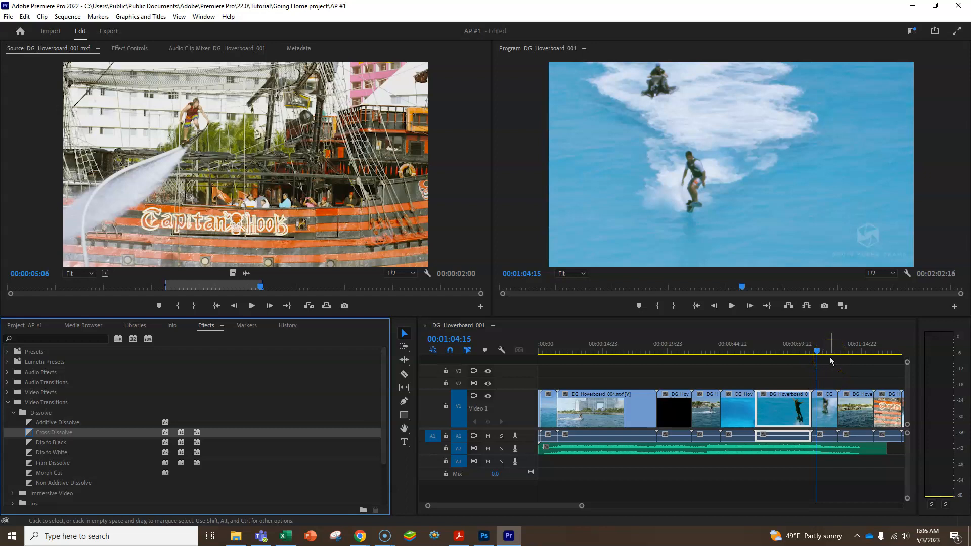
key("equal")
key("equal")
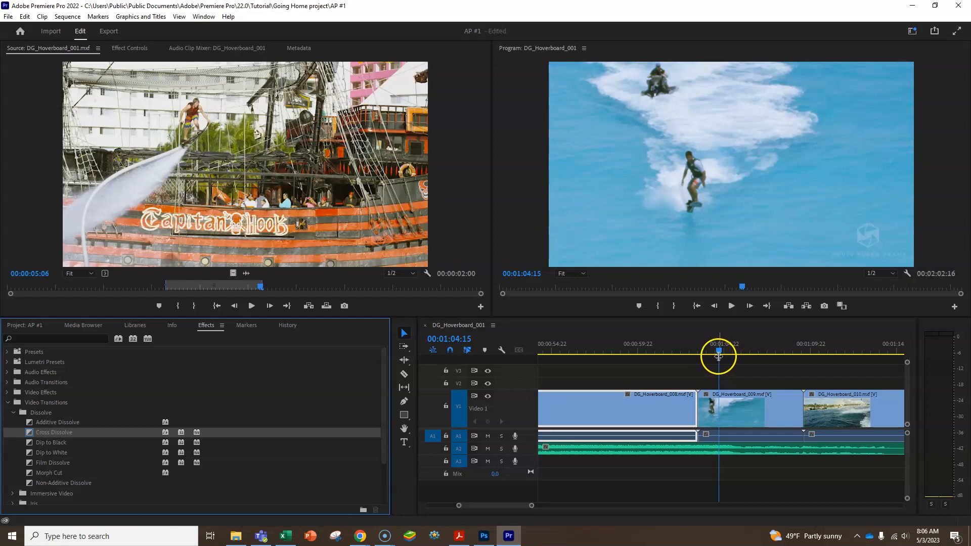
left_click_drag(720, 349, 457, 360)
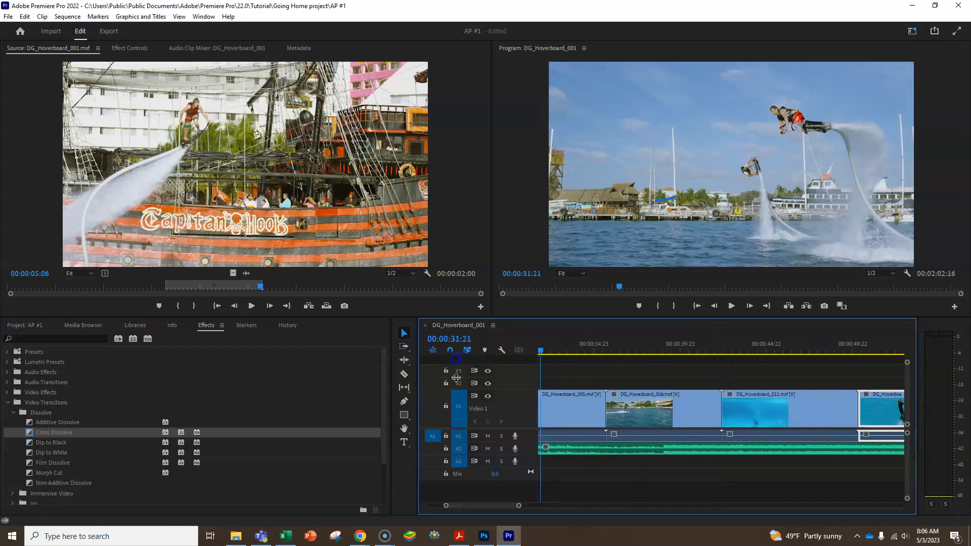
left_click_drag(488, 506, 445, 504)
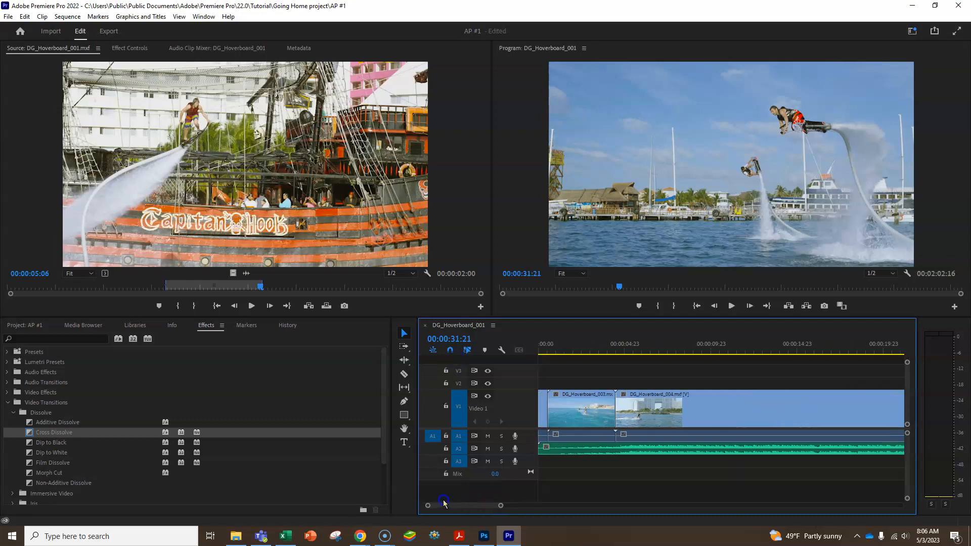
left_click(63, 434)
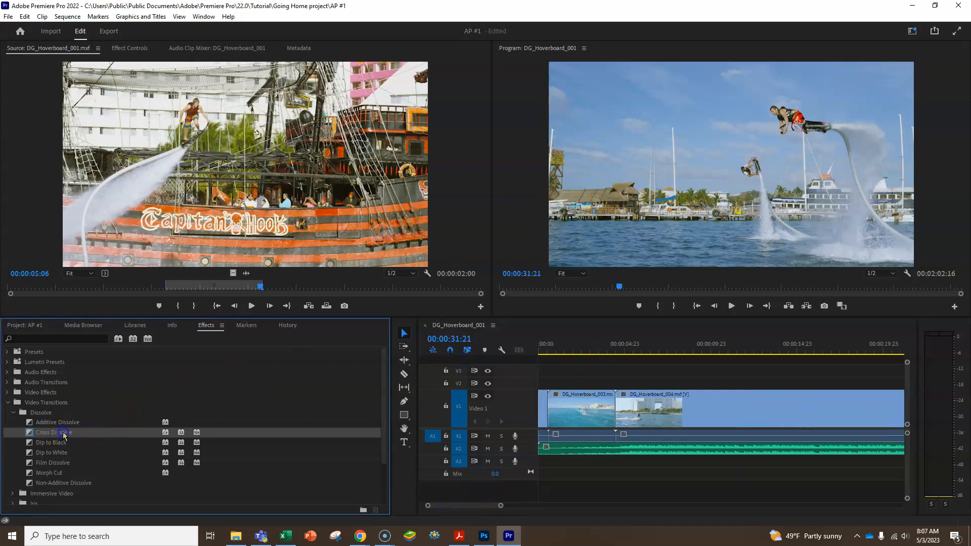
left_click_drag(63, 433, 544, 411)
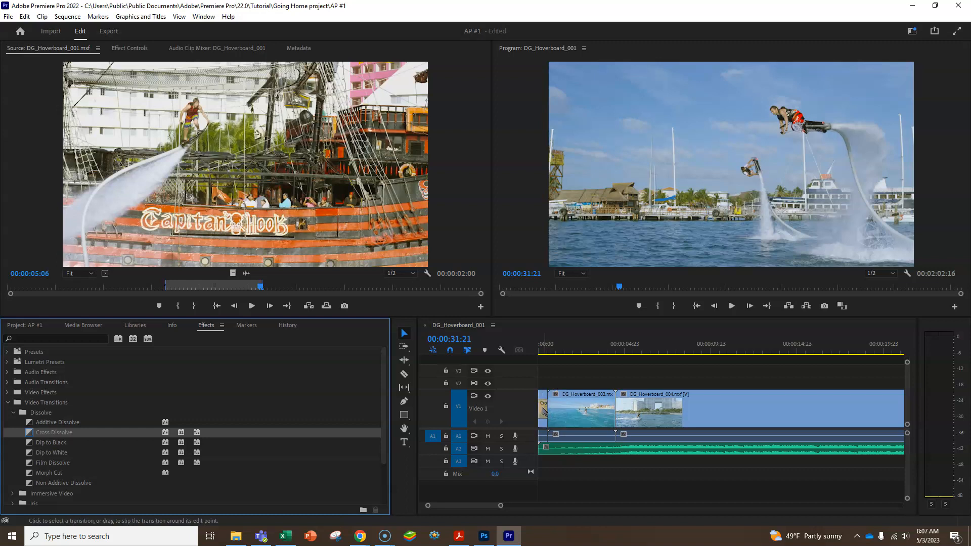
- Adjust the duration of the Cross Dissolve transition on the short opening clip of V1
left_click(544, 409)
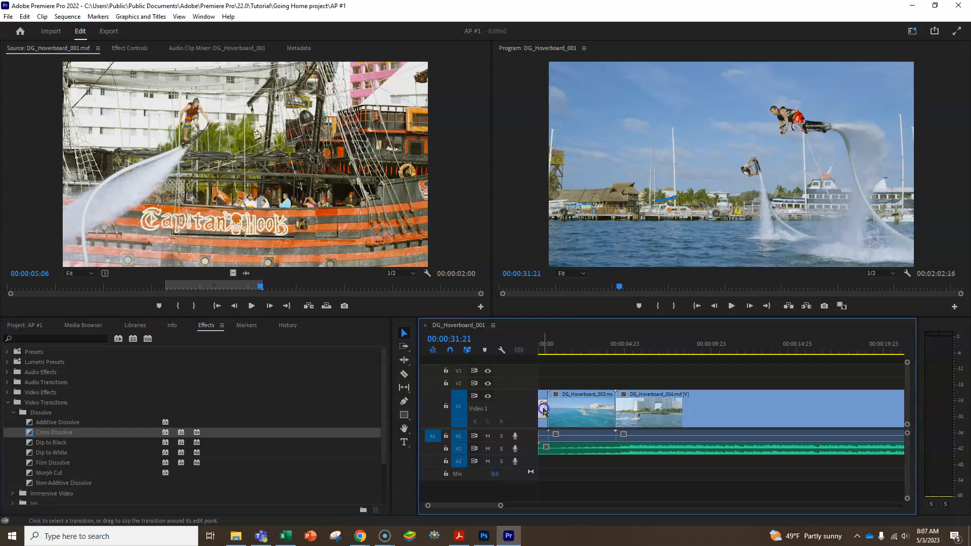
left_click_drag(547, 410, 594, 412)
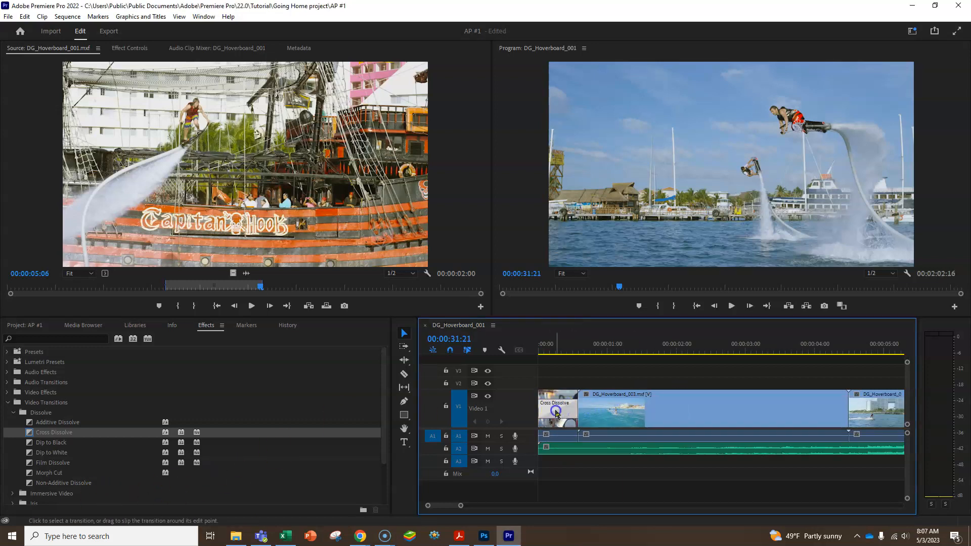
double_click(556, 413)
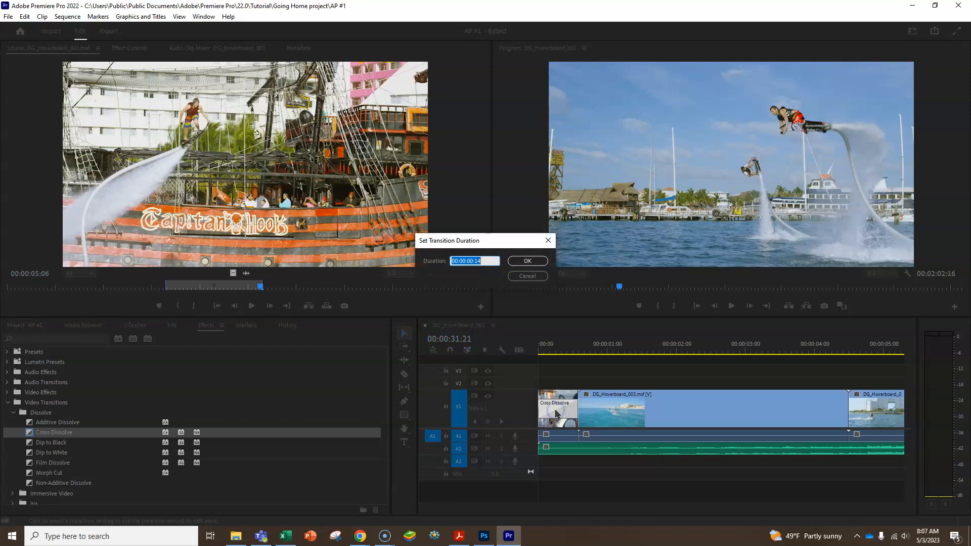
left_click(469, 261)
left_click(483, 260)
type("1")
left_click(526, 261)
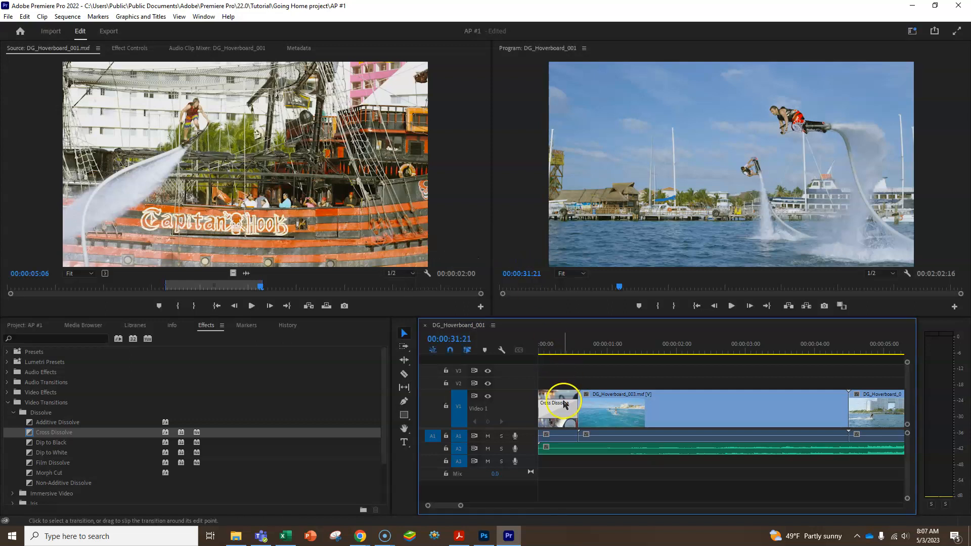
- Play the sequence from the current position, move the playhead back to 00:00:22:01 and play the DG_Hoverboard_004 clip briefly
key("space")
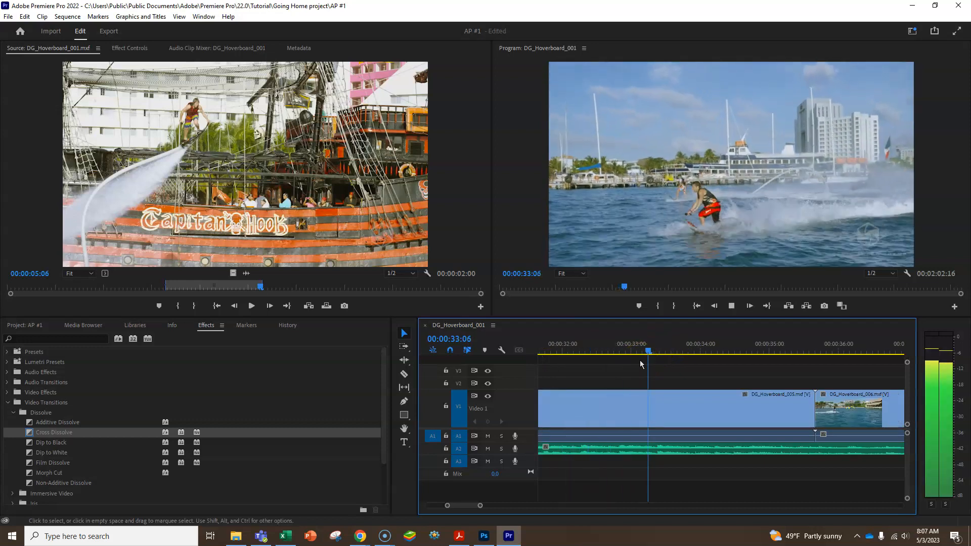
key("space")
left_click(659, 350)
left_click_drag(659, 352, 451, 357)
left_click_drag(449, 505, 441, 505)
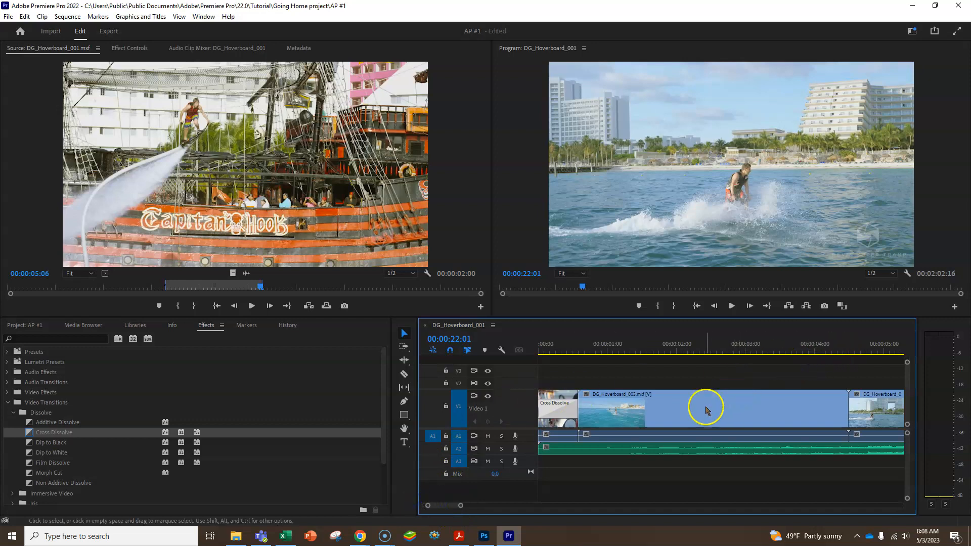
key("space")
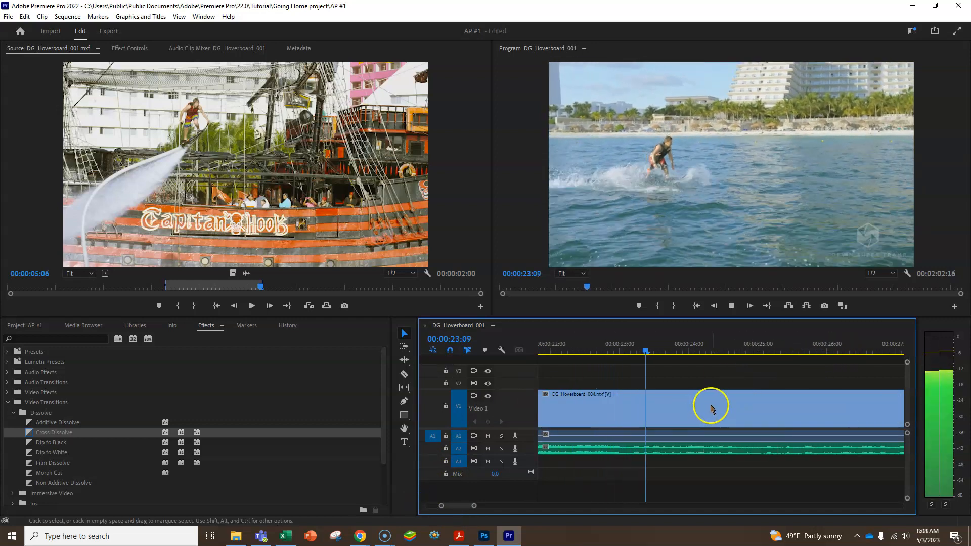
key("space")
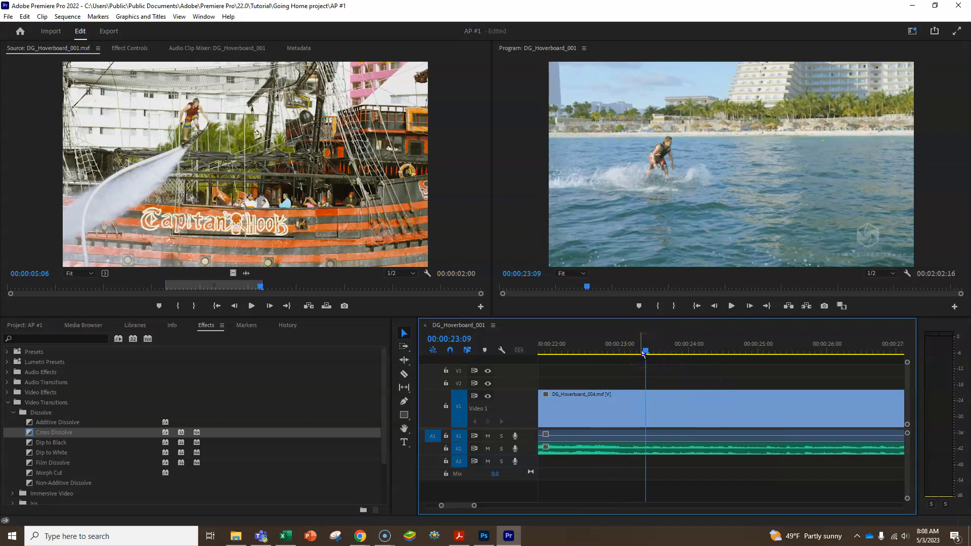
- Return the playhead to the start of the sequence and play the opening to preview the Cross Dissolve with the music
key("minus")
key("minus")
key("minus")
key("minus")
key("minus")
left_click_drag(586, 361, 528, 354)
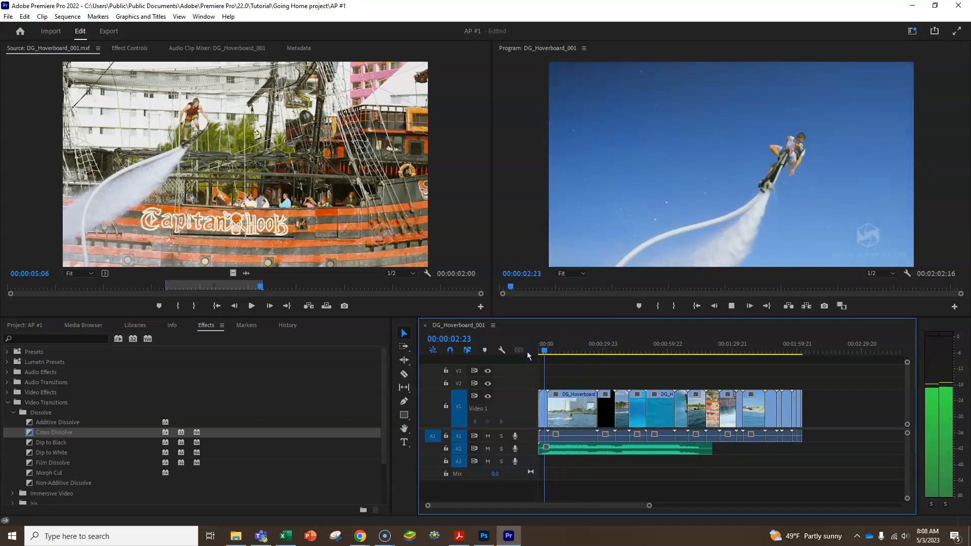
key("space")
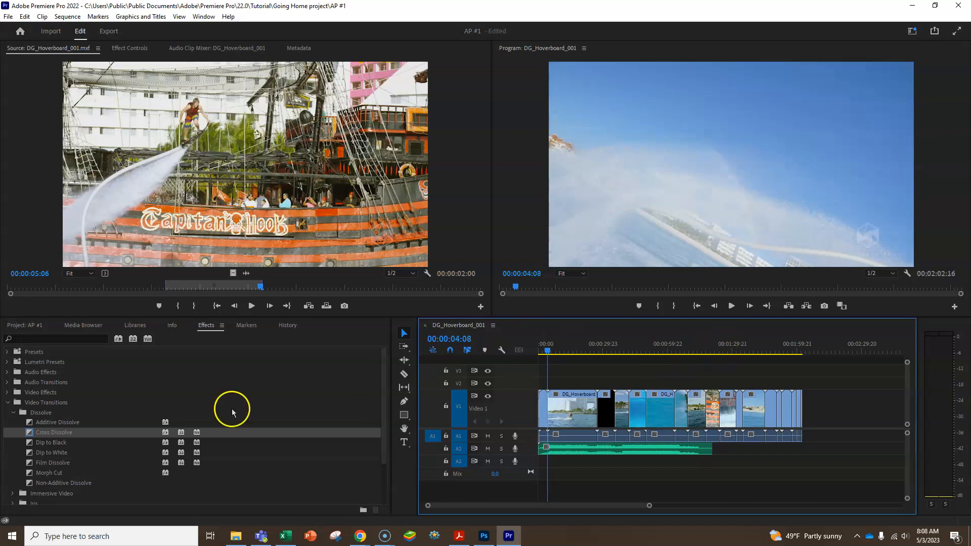
- Apply the Dip to Black transition from the Dissolve group to the end of the short V1 clip that follows the black-thumbnail clip
left_click(54, 443)
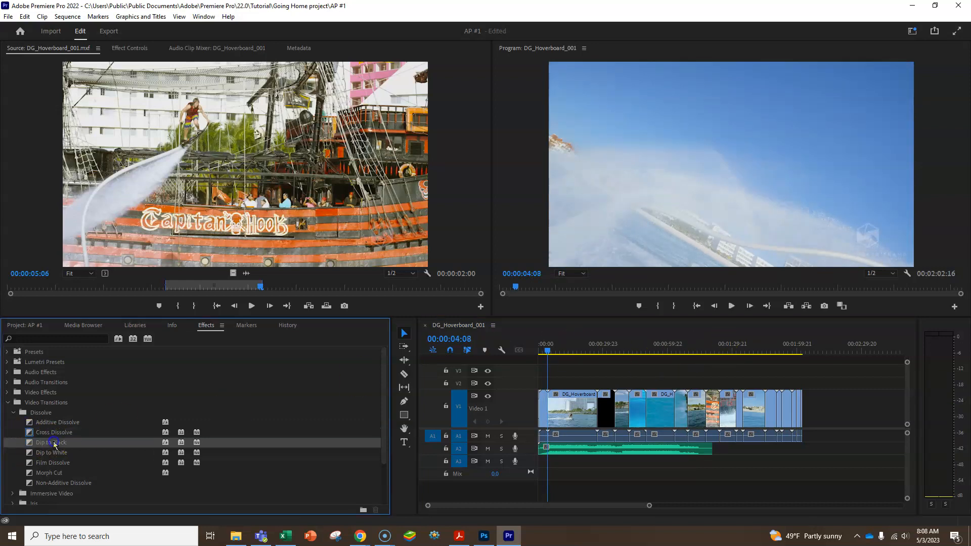
left_click_drag(55, 443, 627, 412)
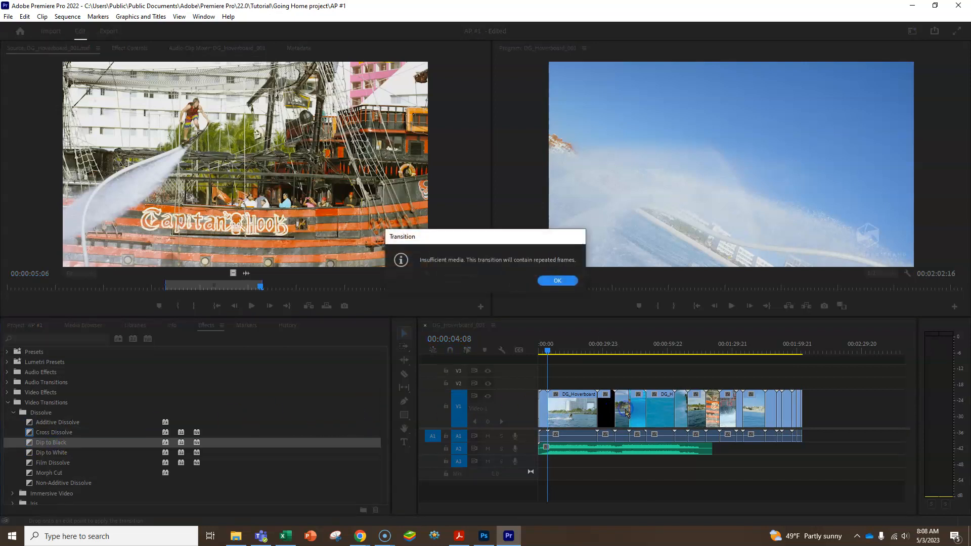
left_click(557, 281)
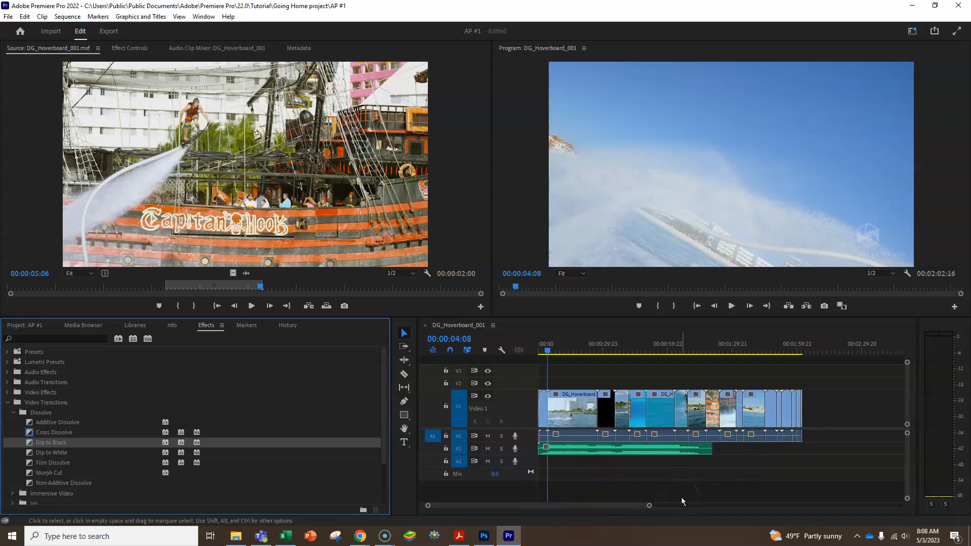
- Select the music clip on A2 and switch the selection to the Cross Dissolve transition at the start of V1
key("equal")
key("equal")
key("equal")
key("equal")
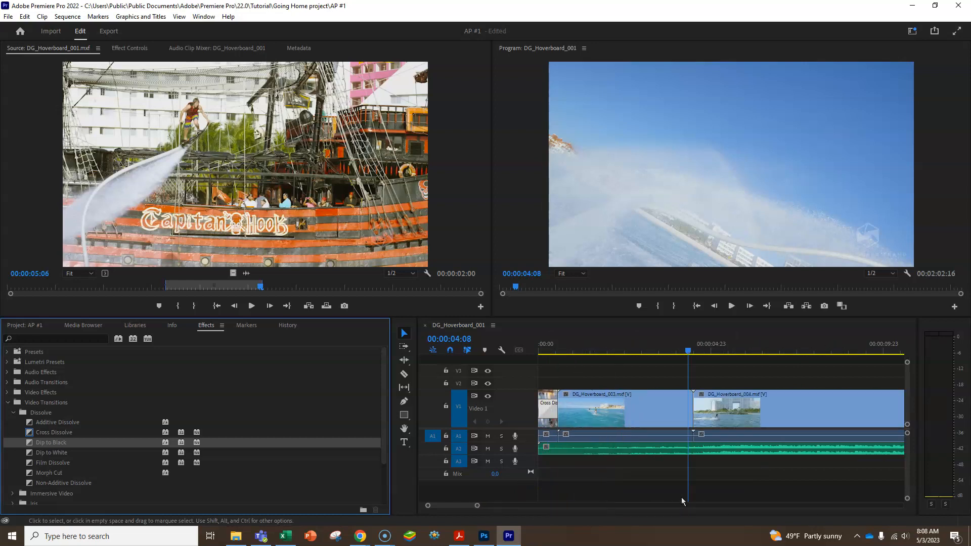
left_click(579, 450)
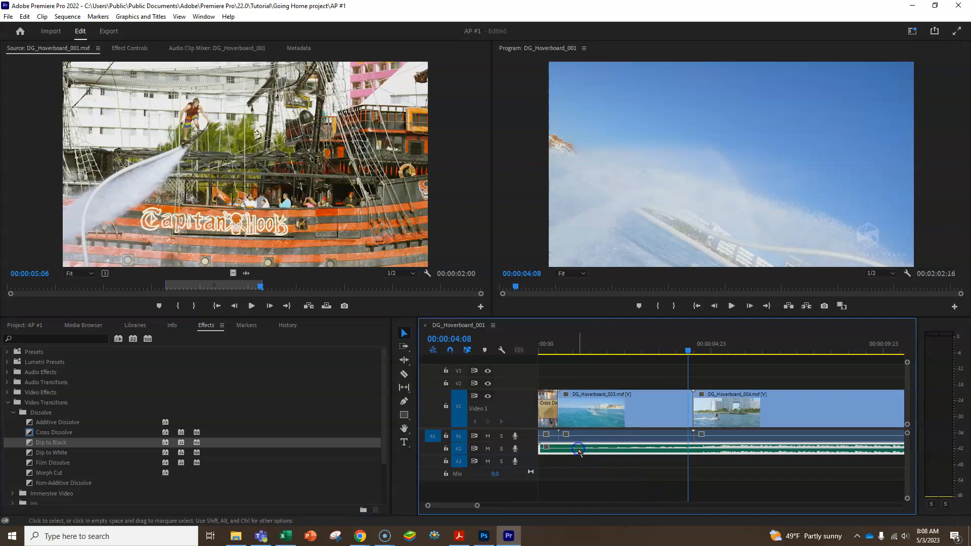
left_click(549, 406)
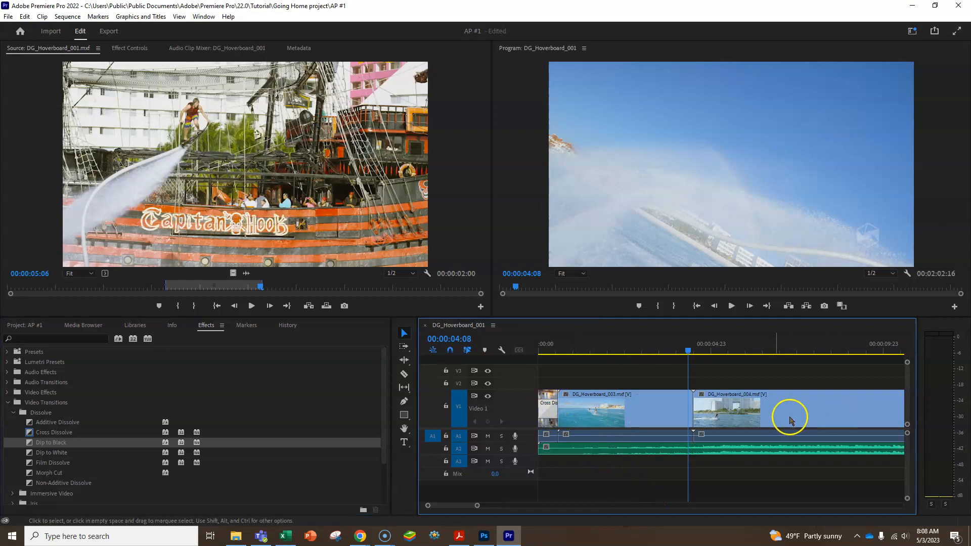